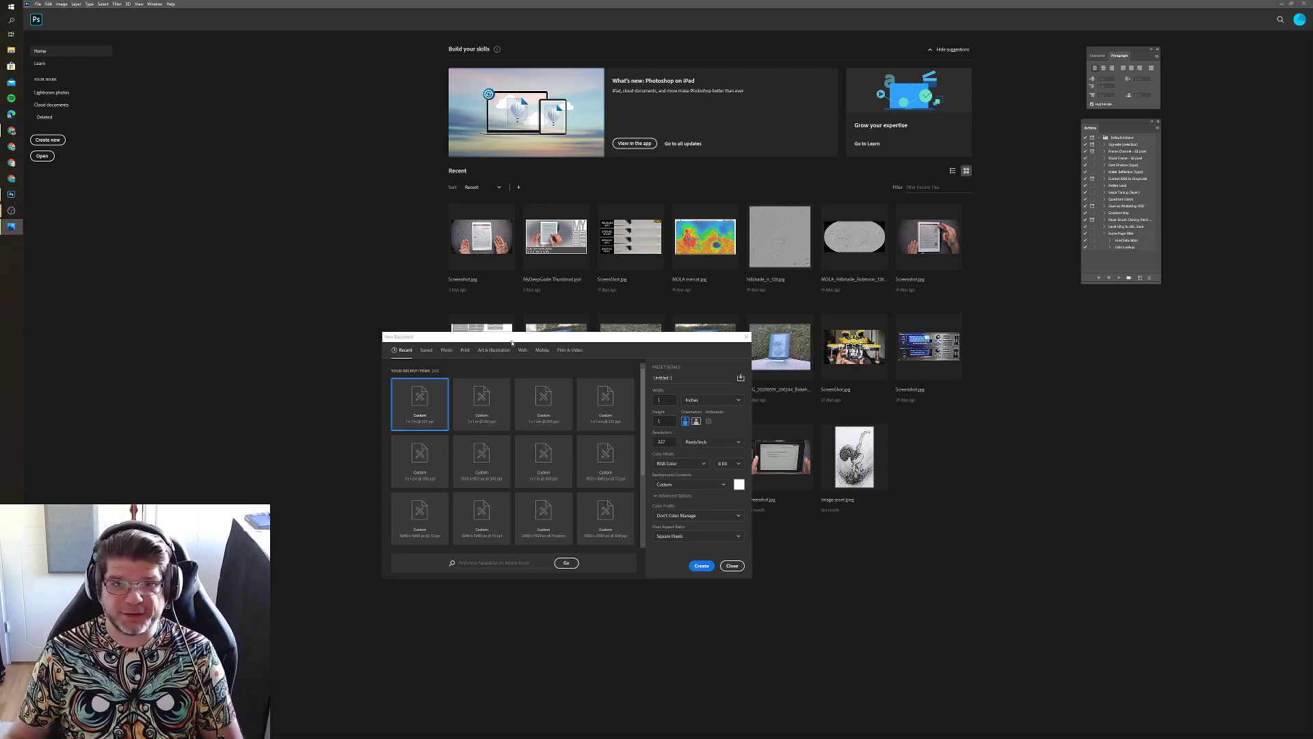
Switch the new document's size units to pixels
left_click_drag(511, 343, 532, 299)
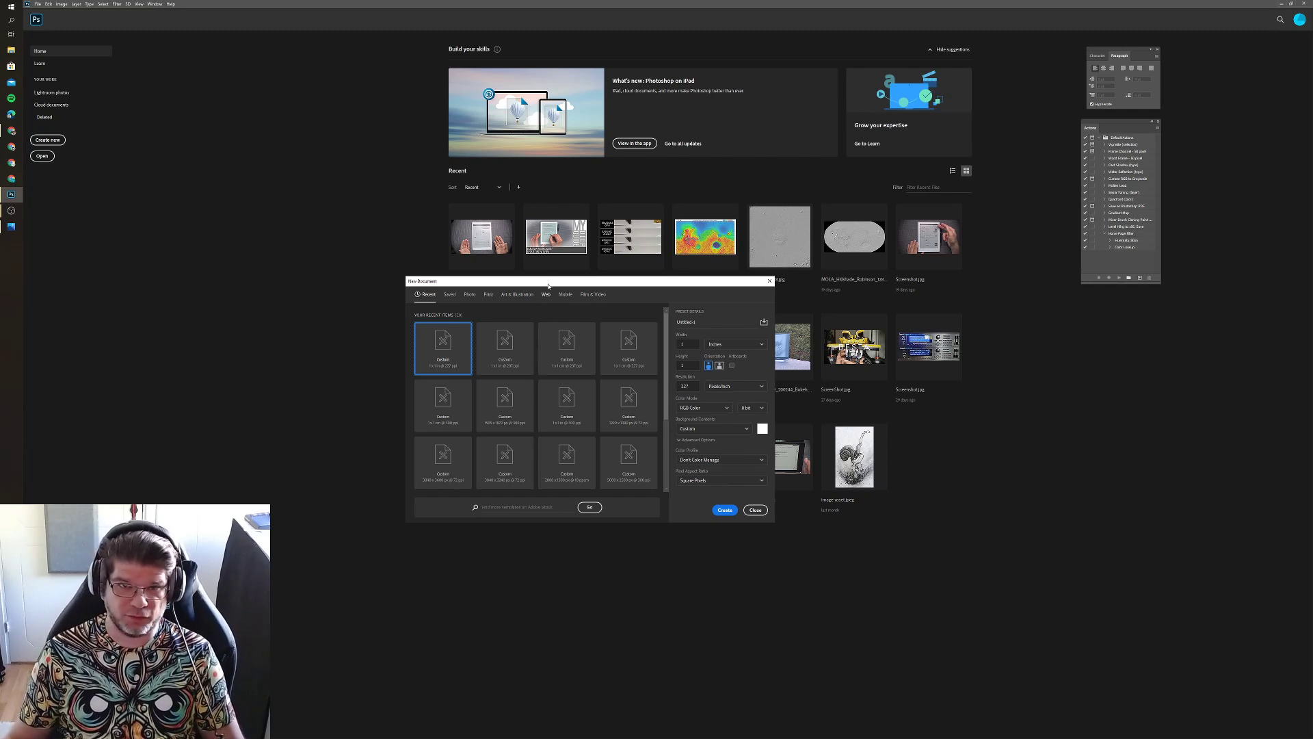
left_click_drag(553, 285, 571, 300)
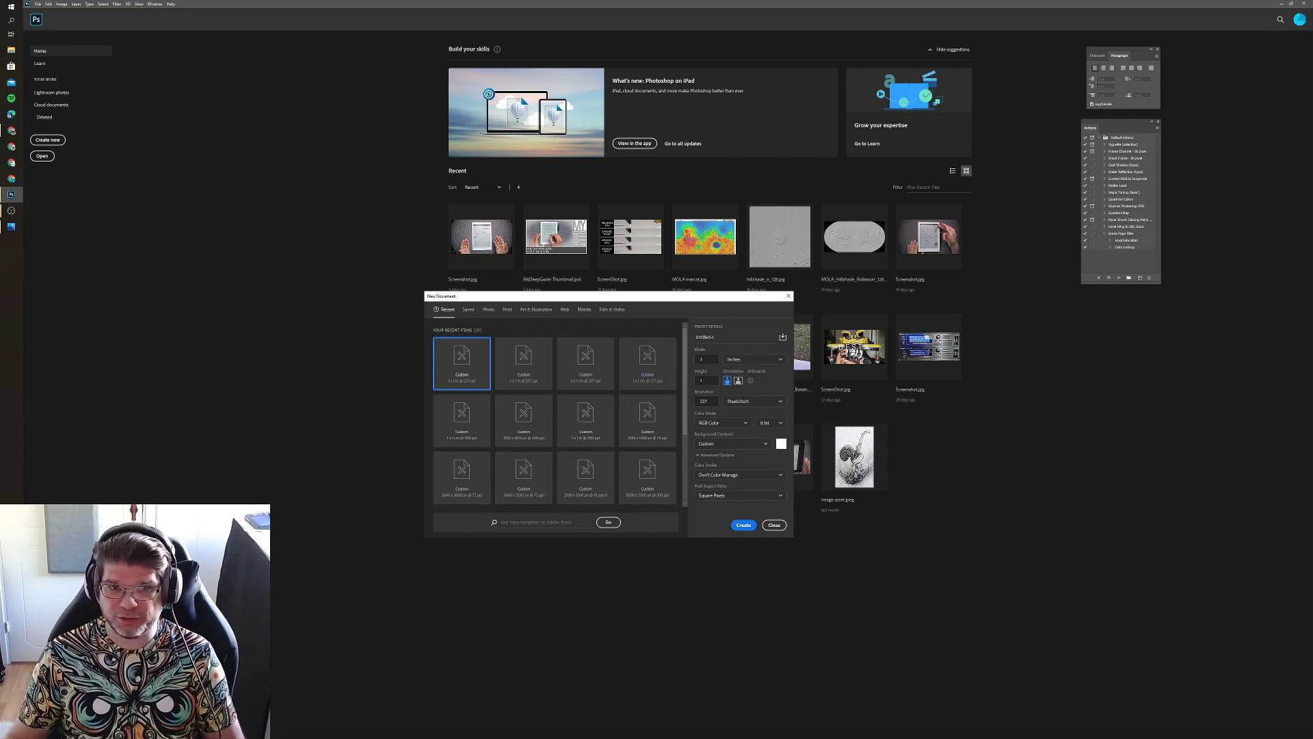
left_click(707, 359)
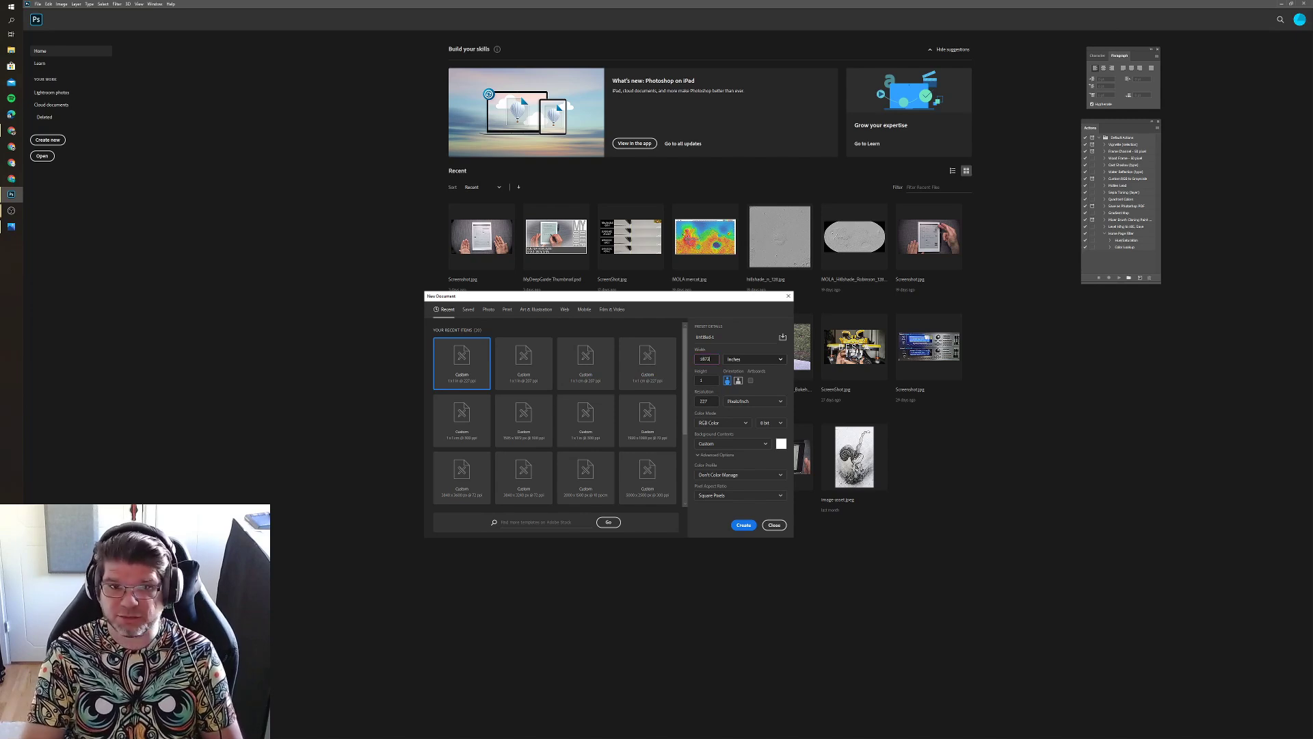
left_click(727, 361)
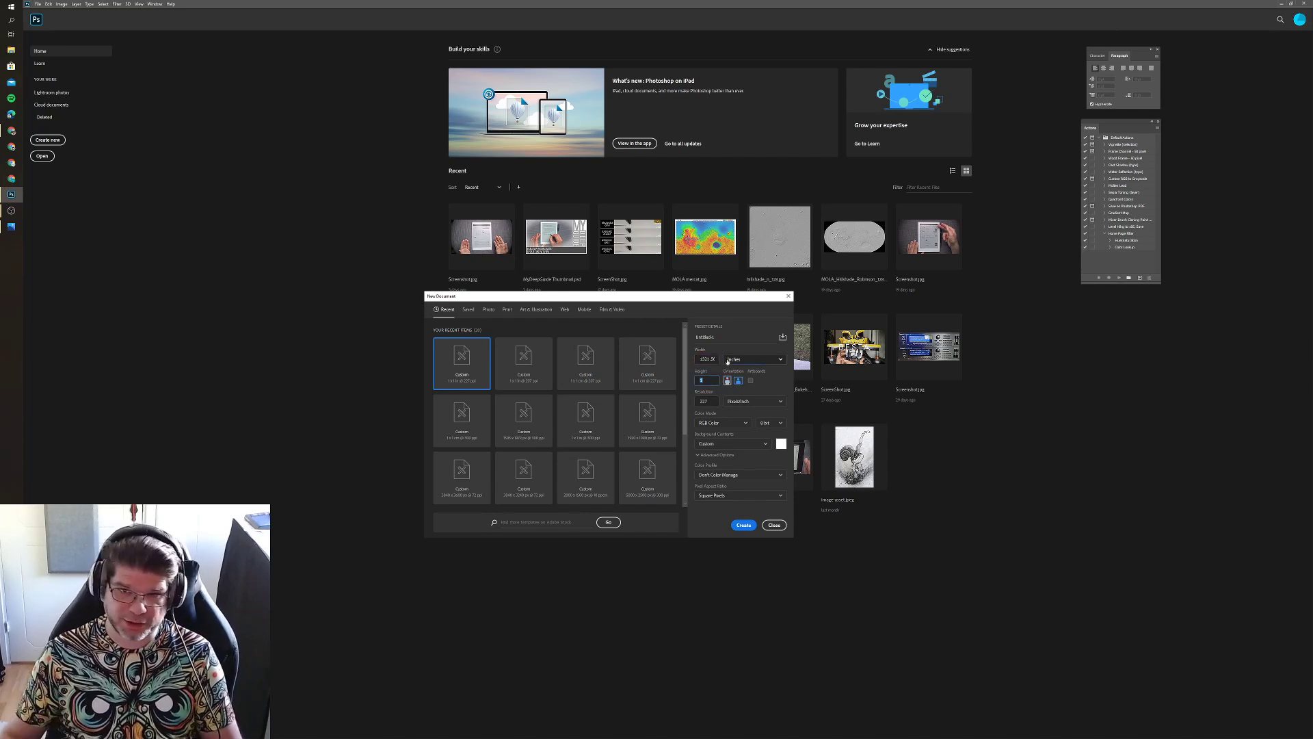
left_click(729, 360)
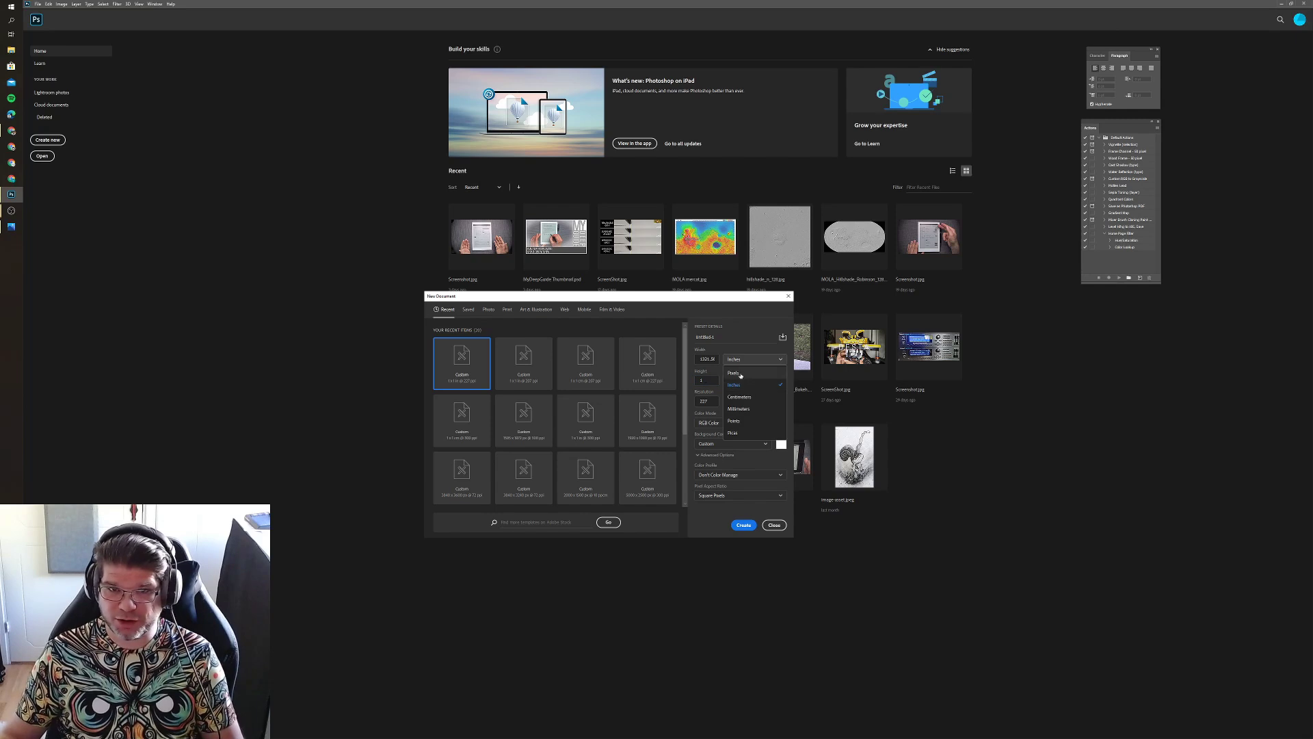
left_click(741, 375)
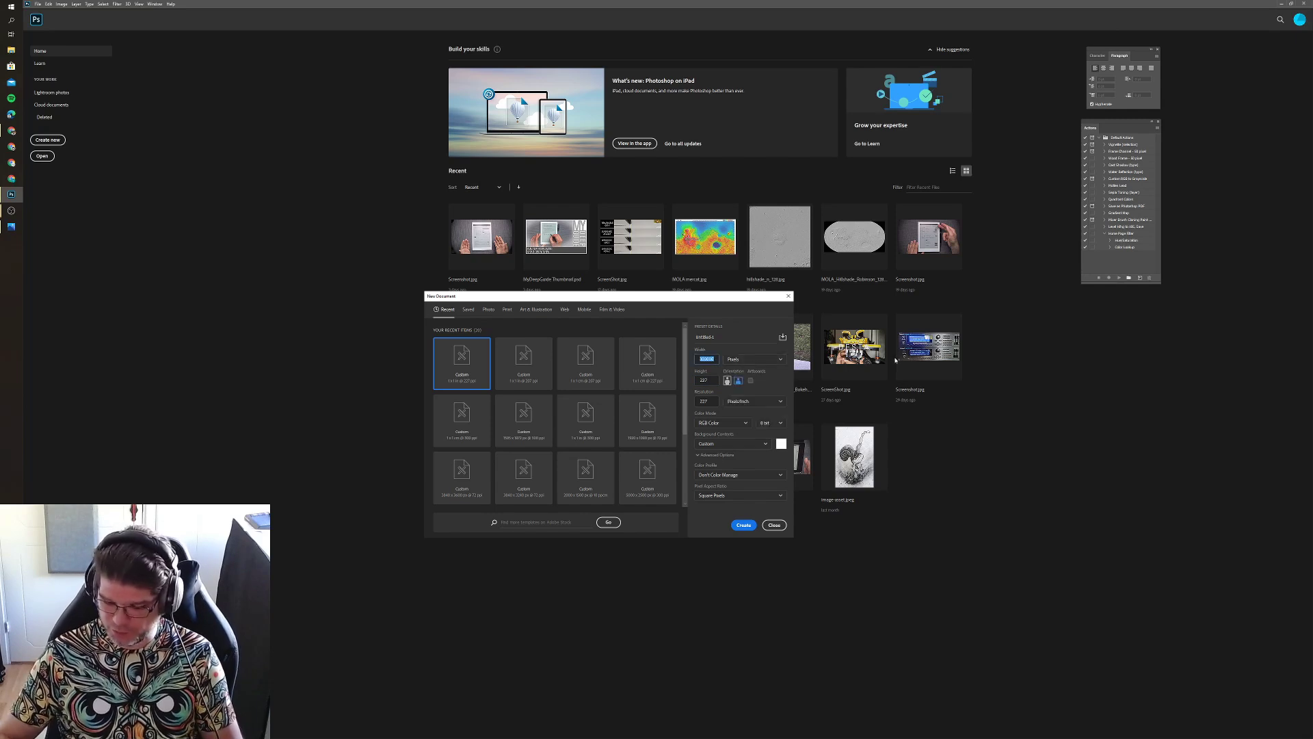
Enter the width and a 1872 px height, then create the blank portrait document
type("1800")
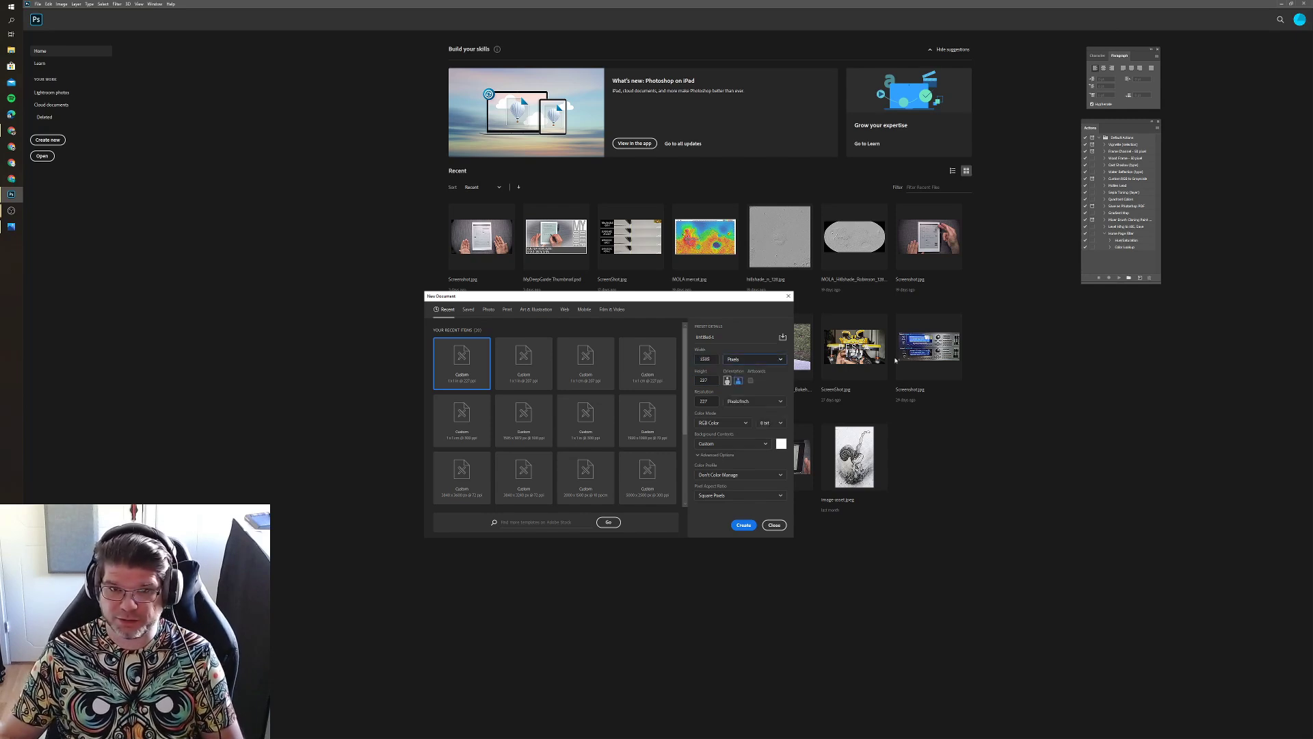
key("Tab")
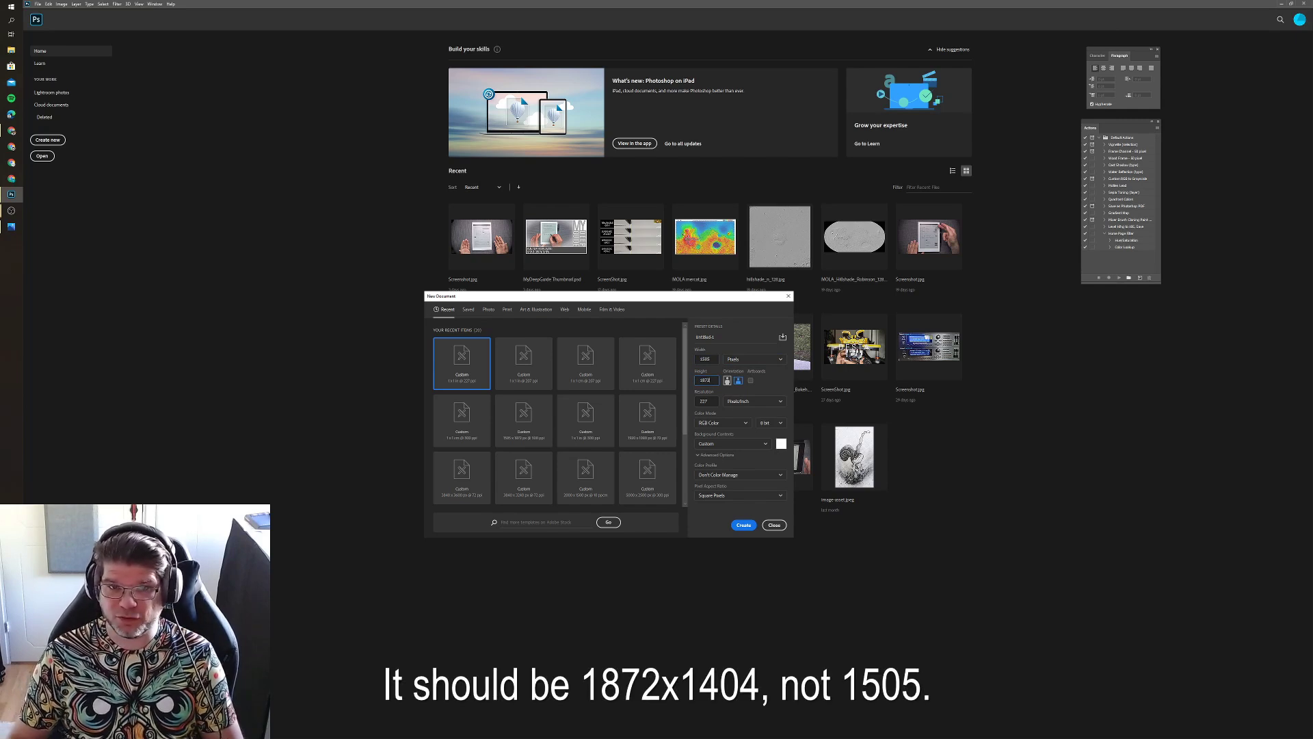
key("Tab")
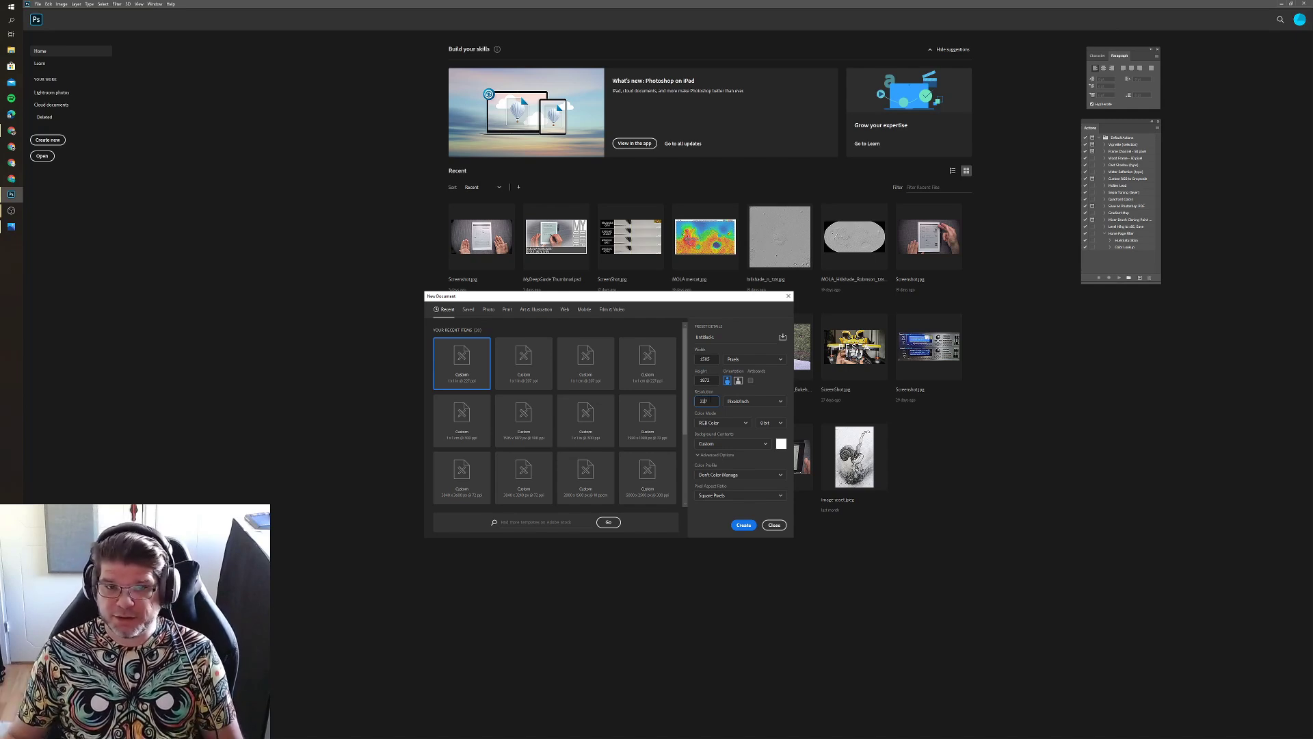
key("Return")
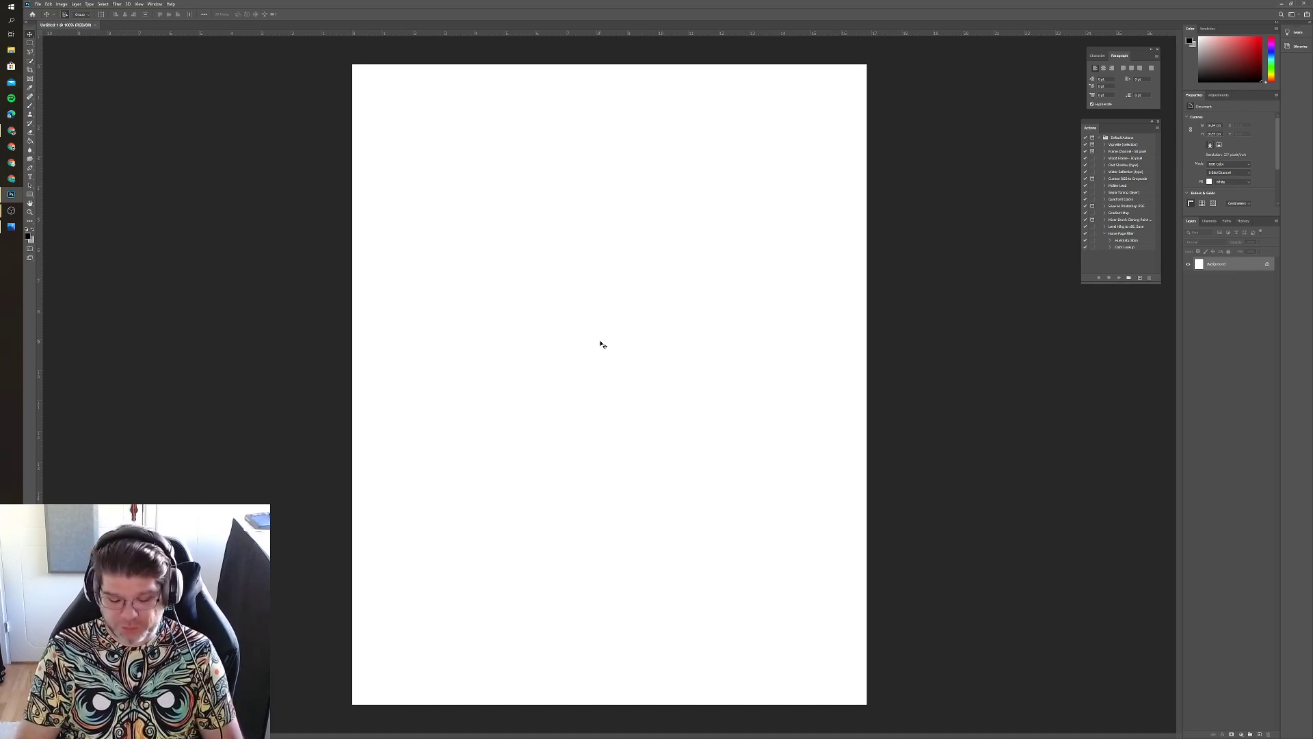
Toggle the canvas grid on and off, then reopen the New Document settings
key("ctrl+apostrophe")
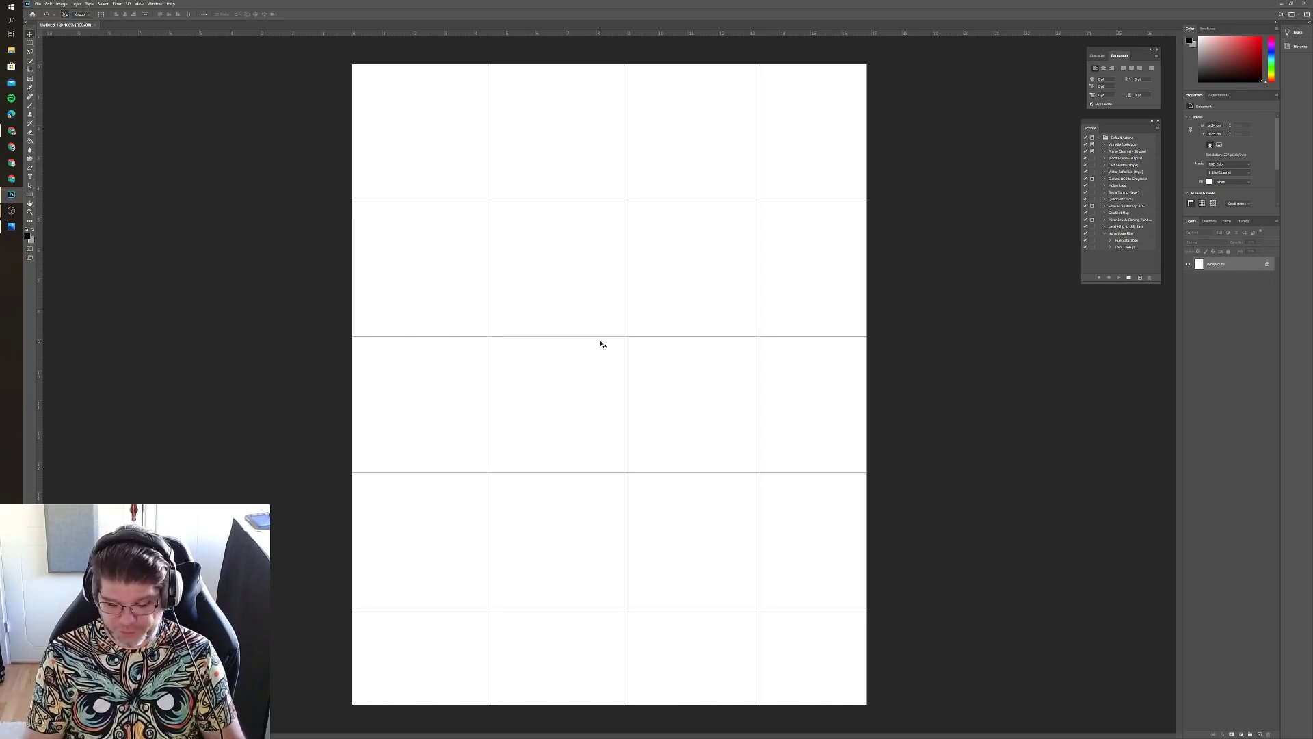
key("ctrl+apostrophe")
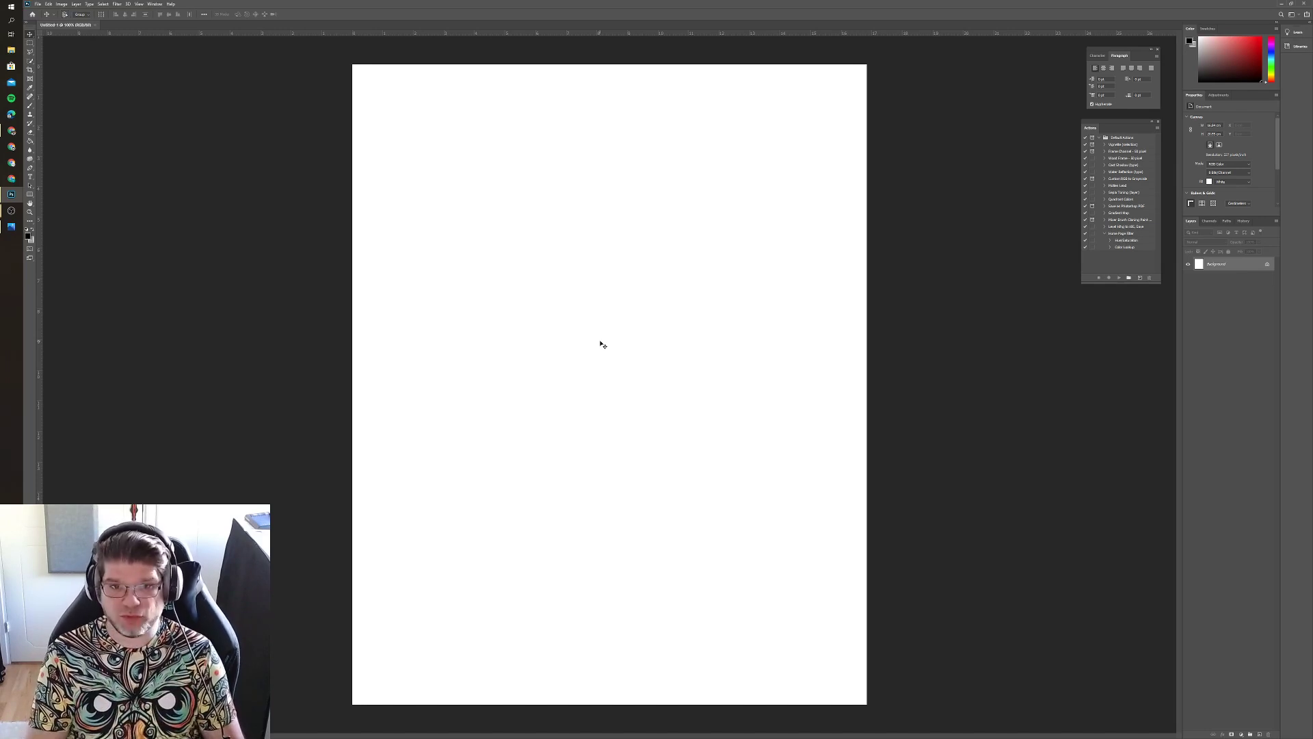
key("ctrl+n")
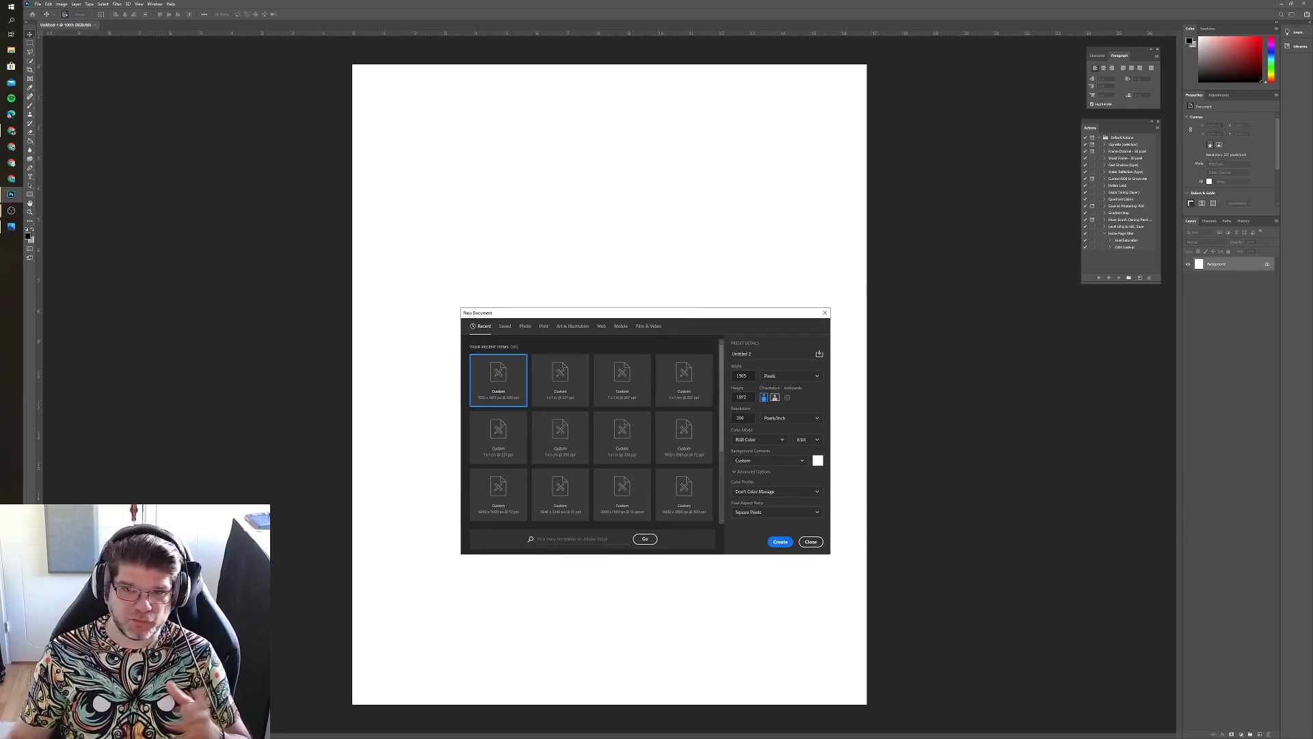
Create a 1 × 1 cm white document, with units set to centimetres
double_click(745, 418)
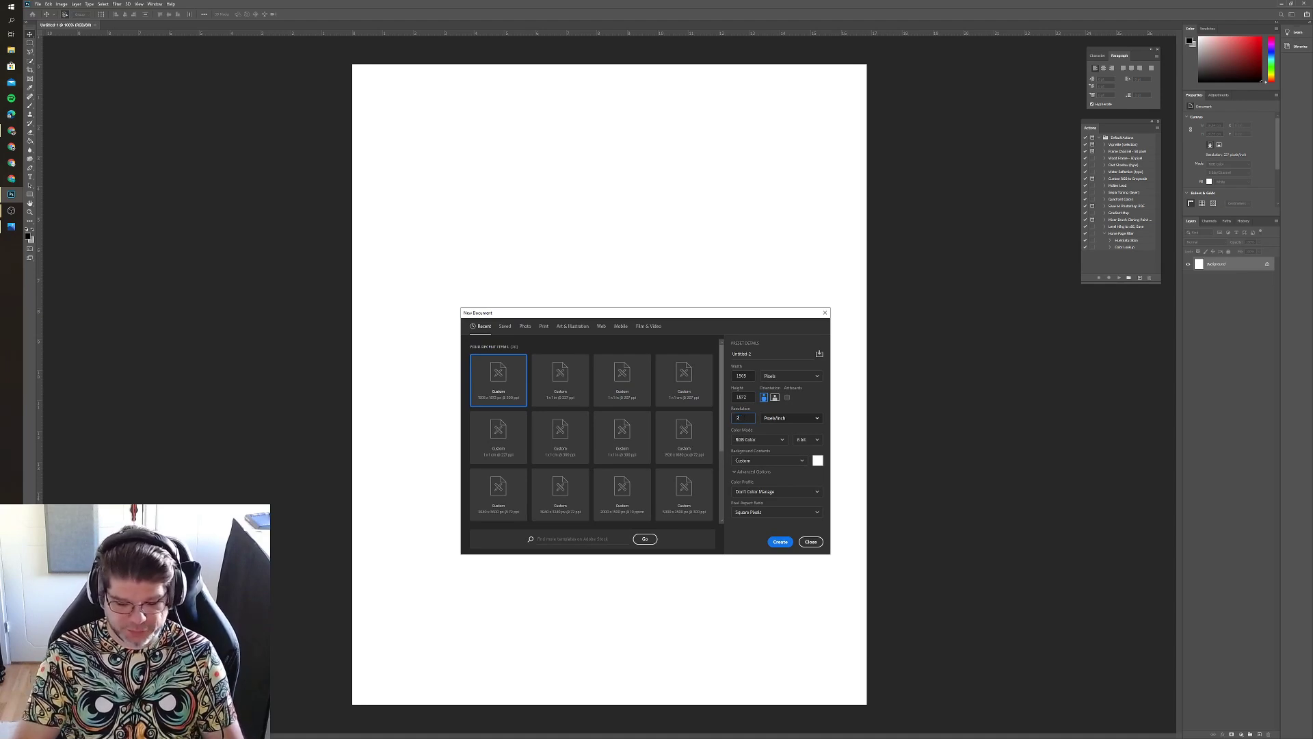
left_click(784, 376)
left_click(787, 414)
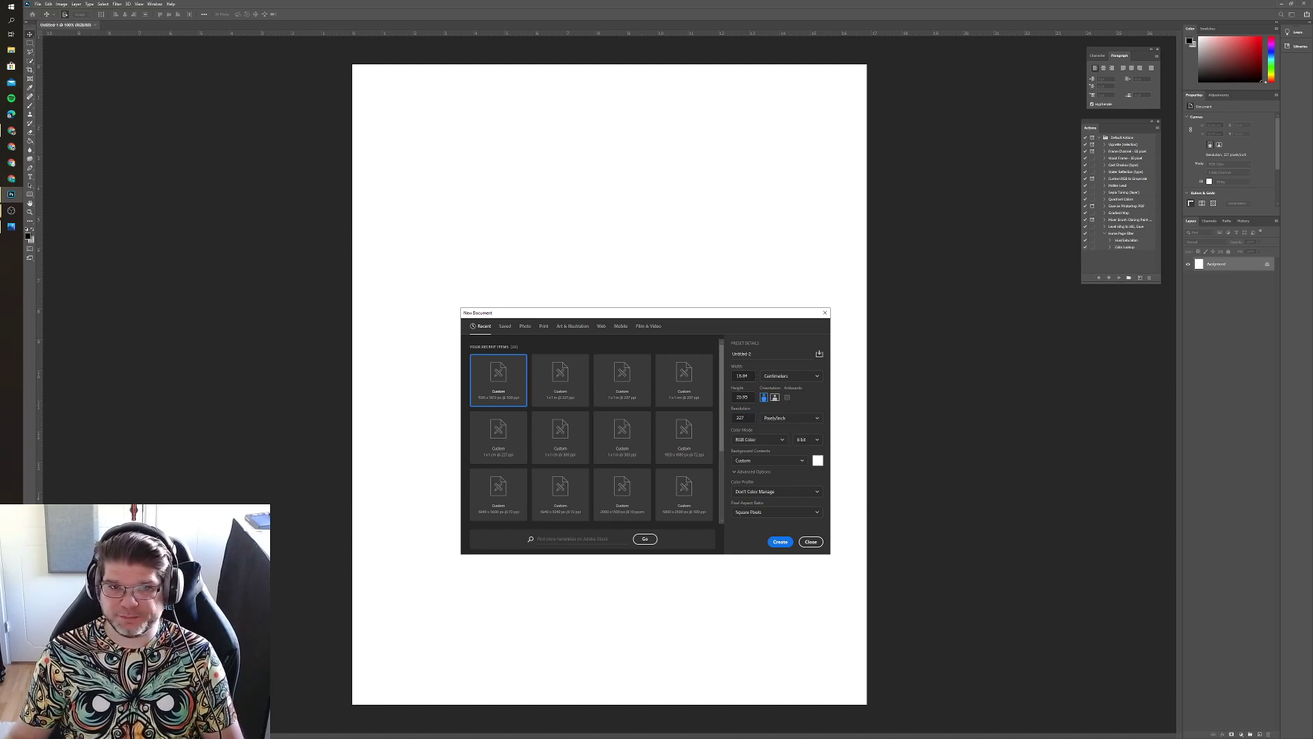
double_click(744, 376)
type("1")
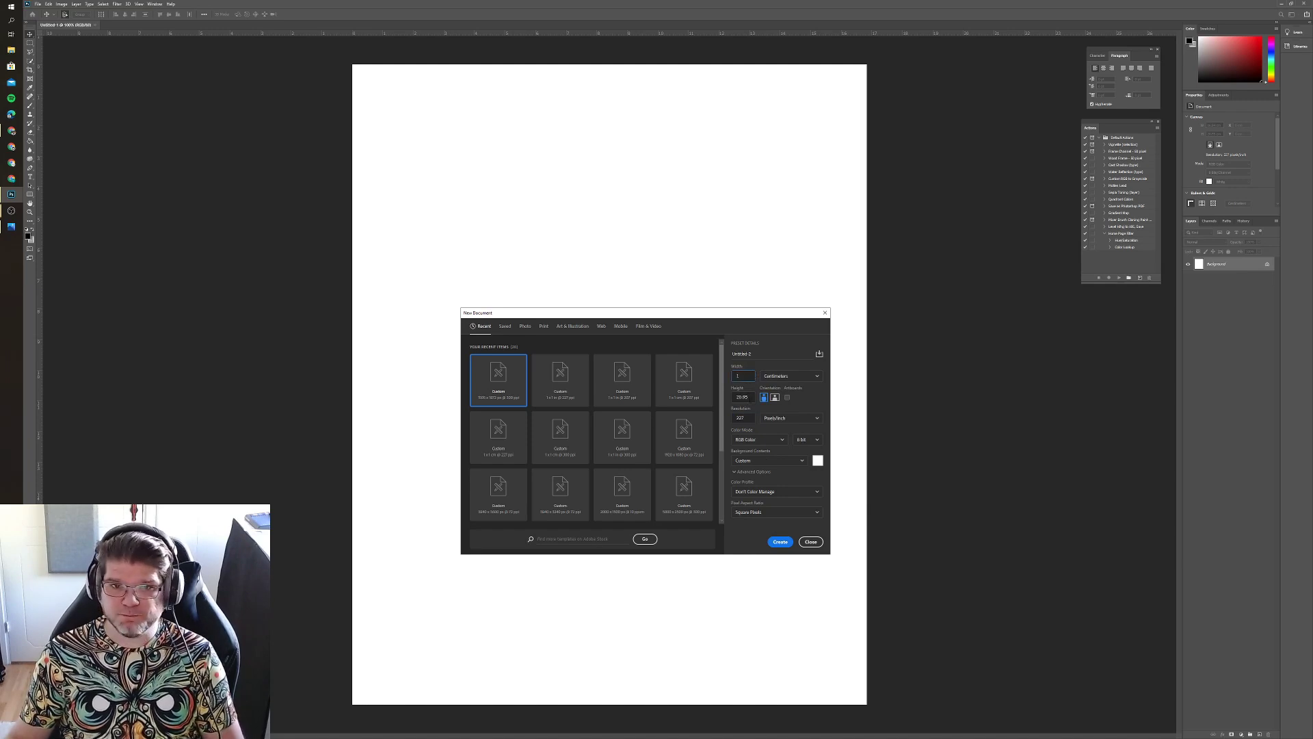
type("1")
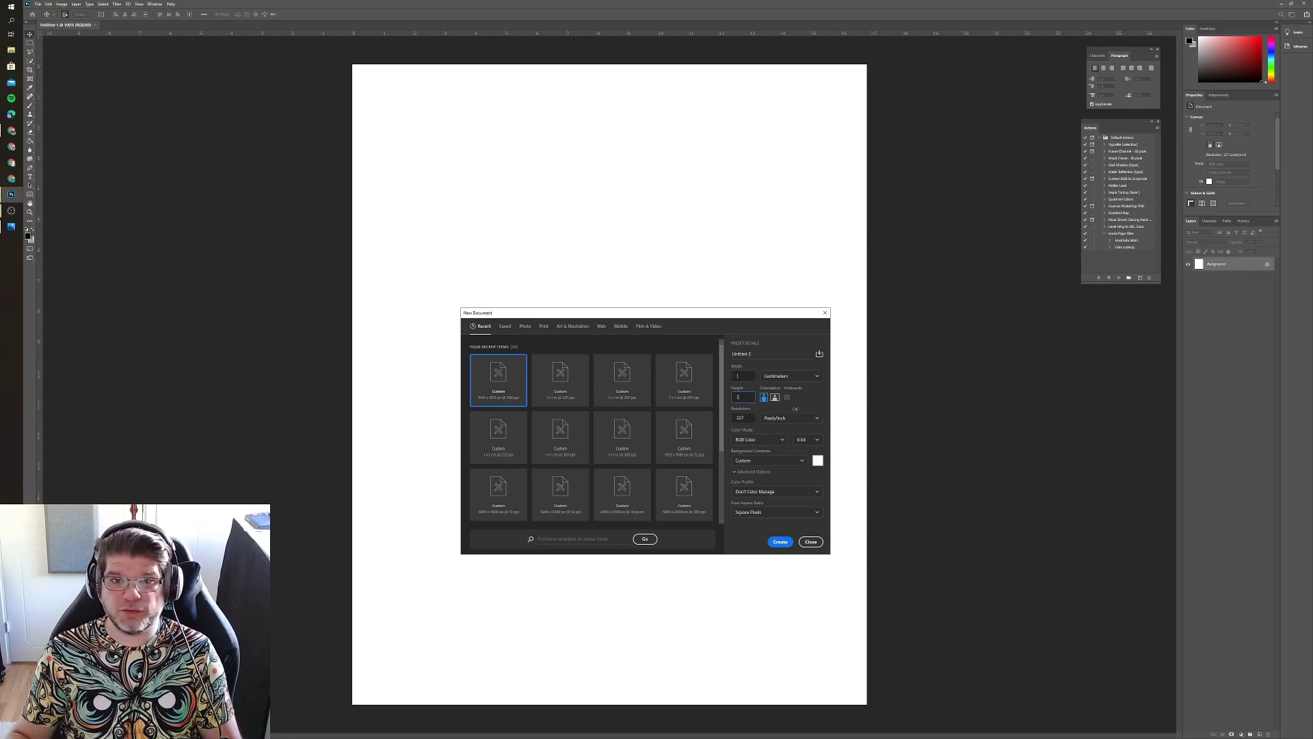
left_click(778, 543)
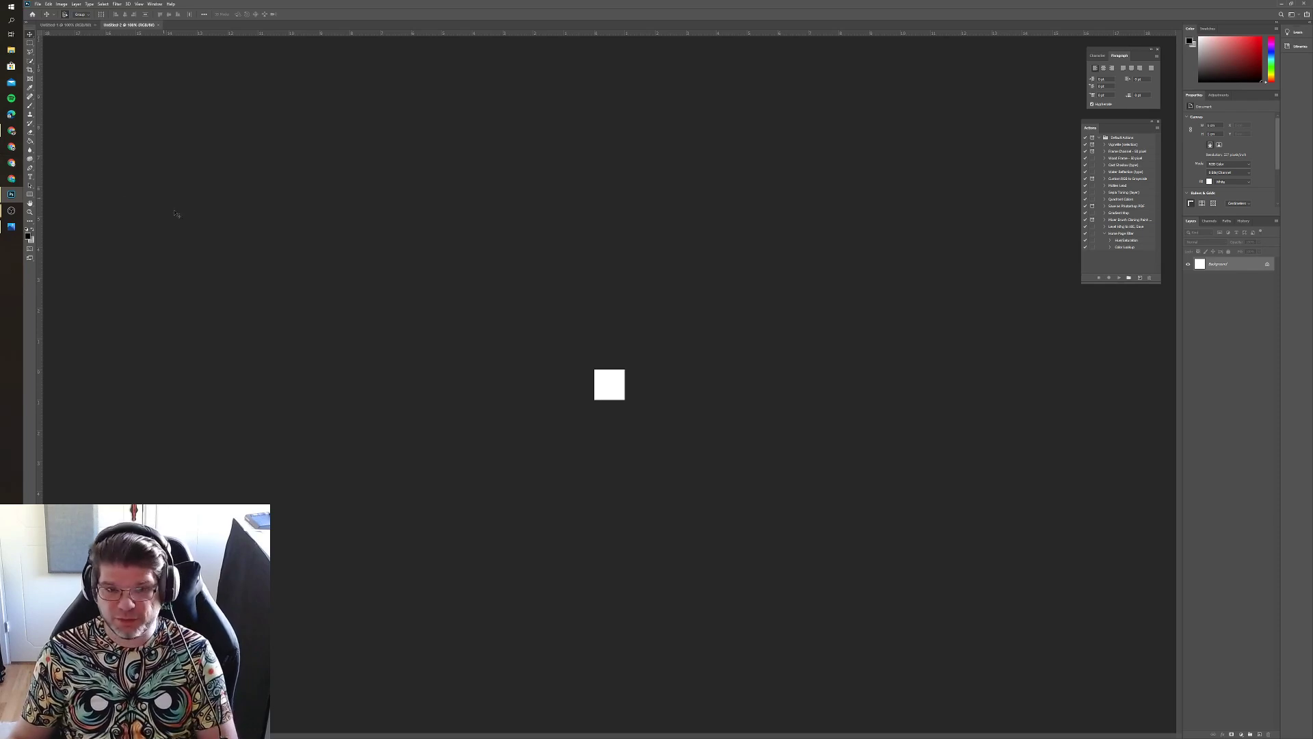
Draw a Rectangle shape 1 cm wide and 2 px tall on the small canvas
key("u")
left_click(606, 387)
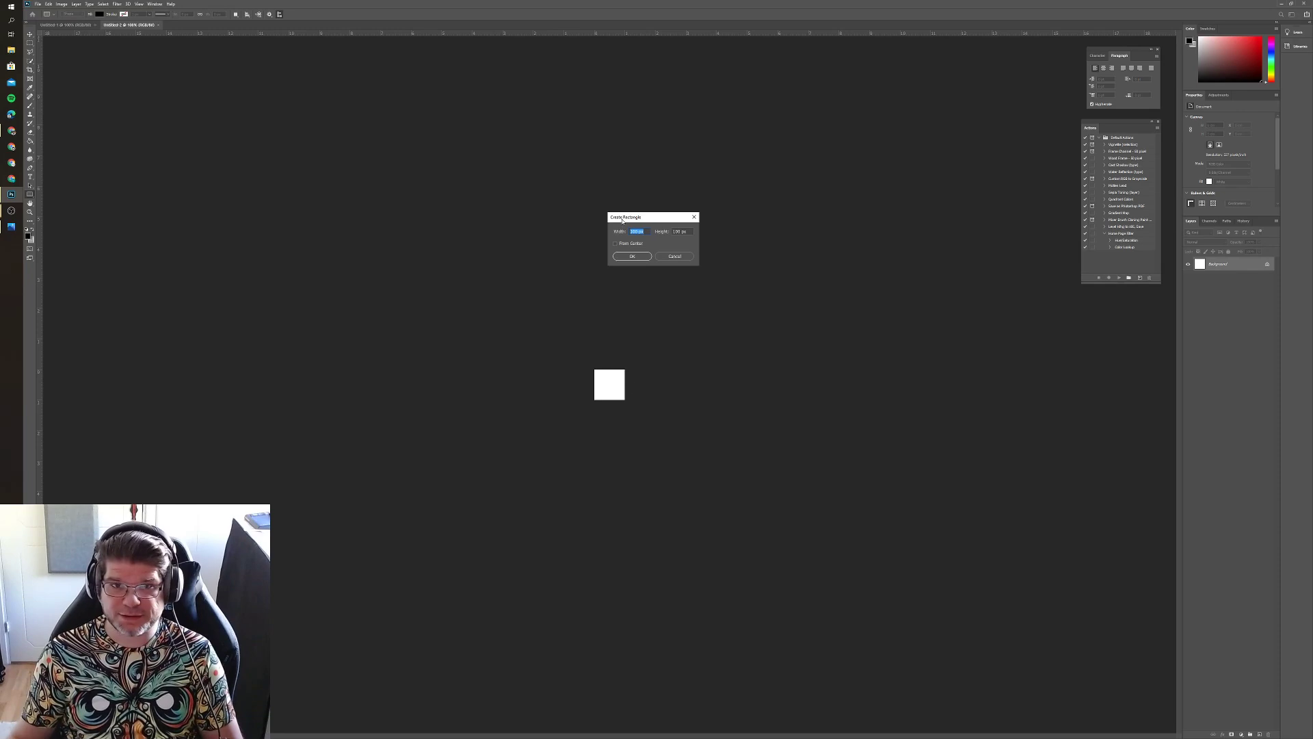
left_click_drag(623, 220, 625, 221)
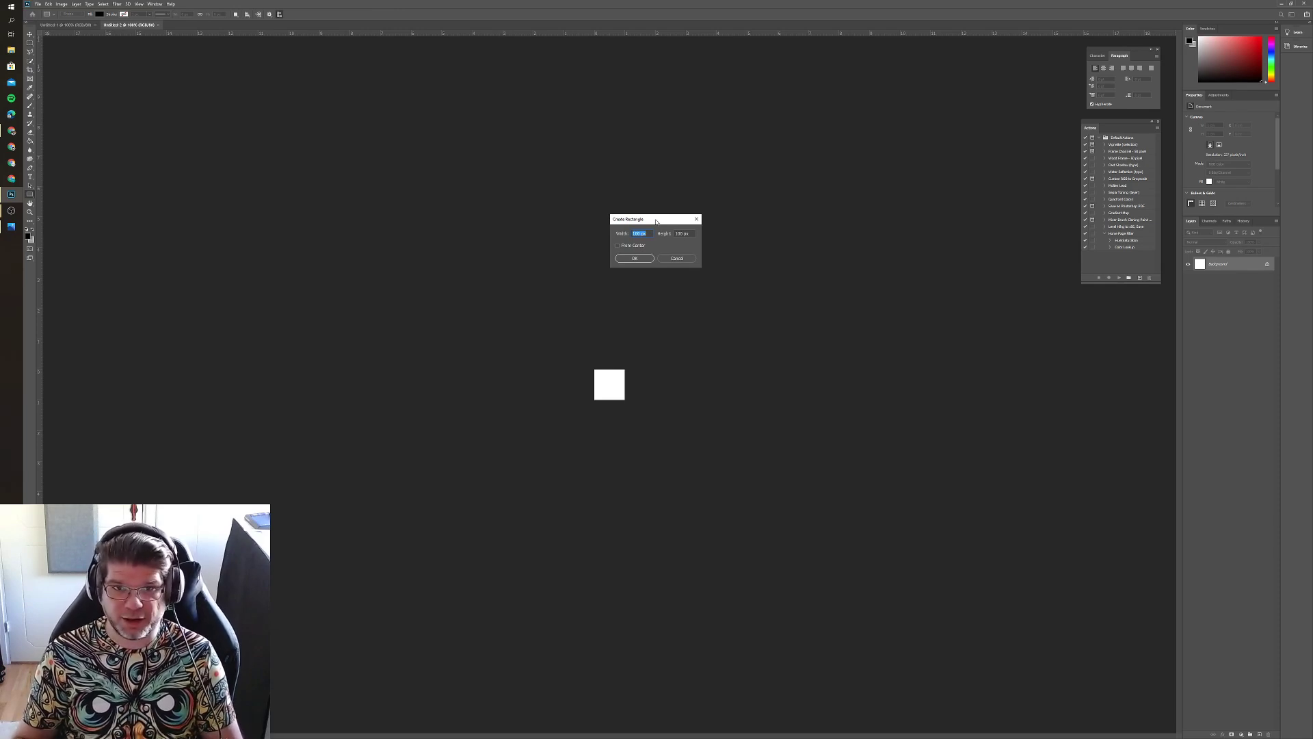
type("1")
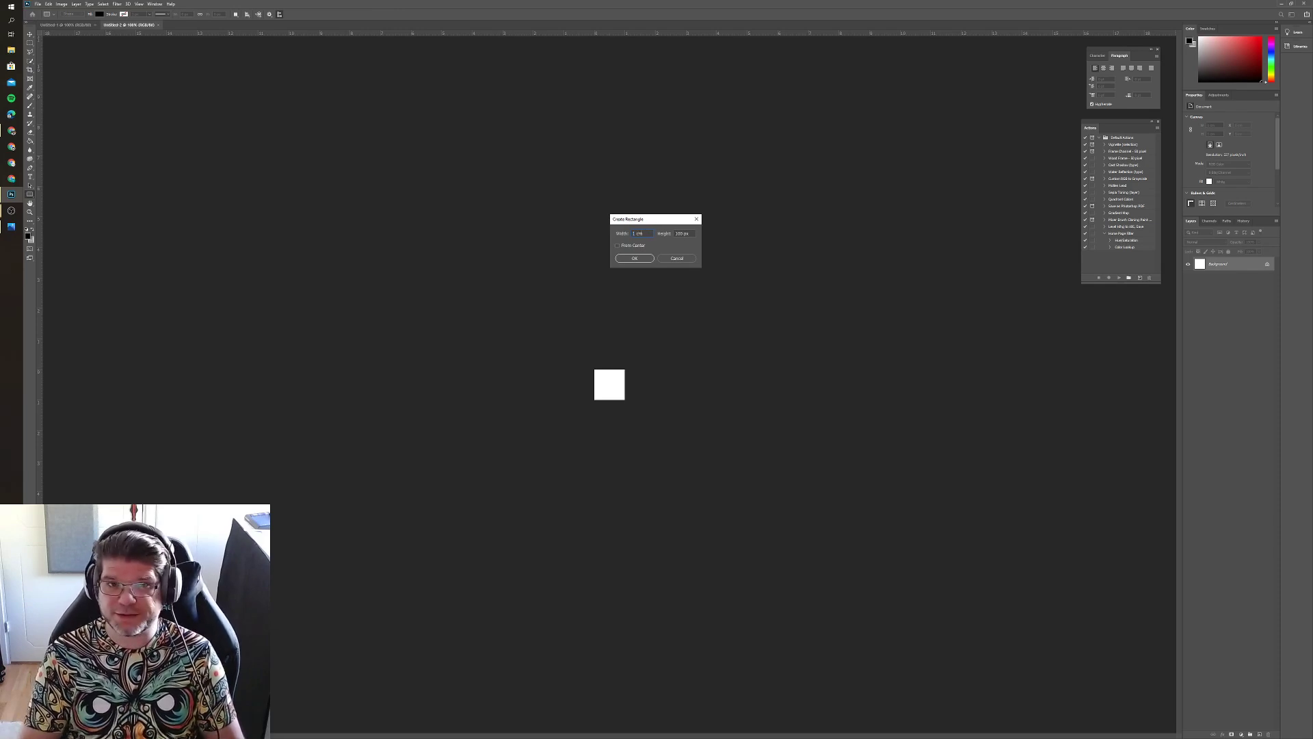
key("Tab")
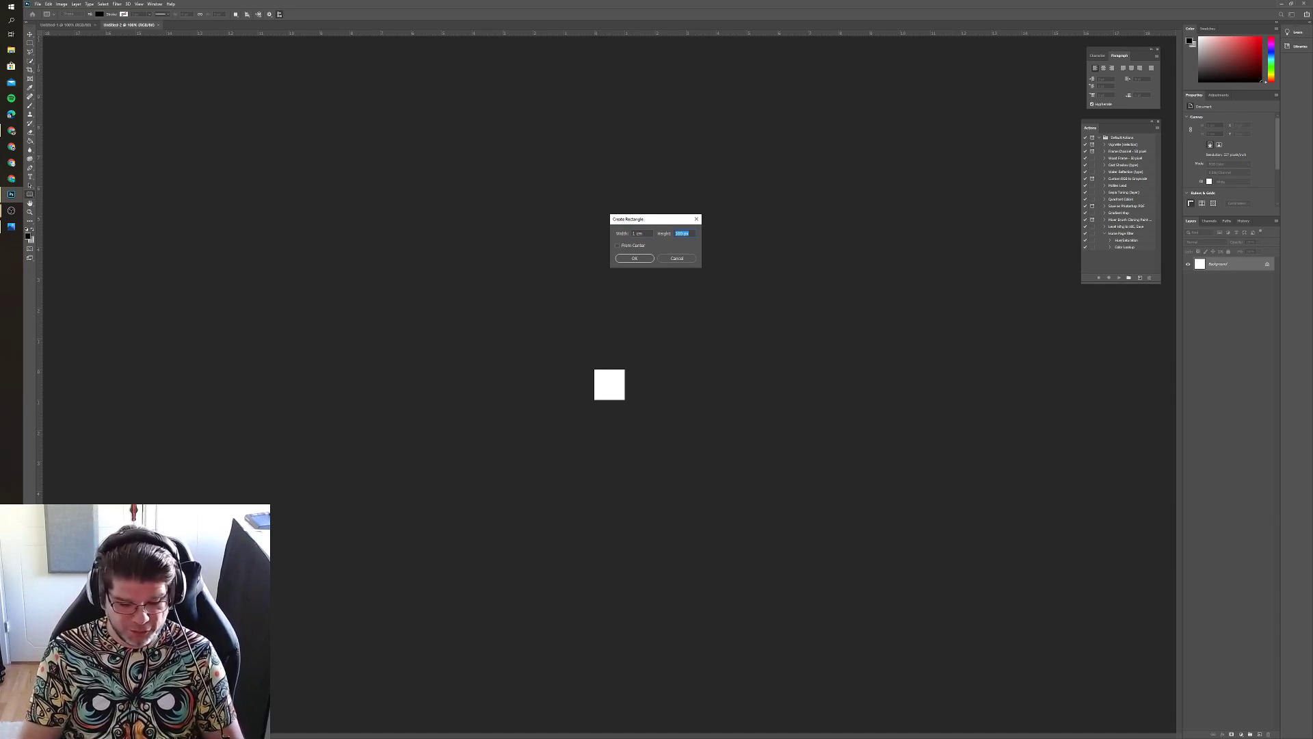
type("2")
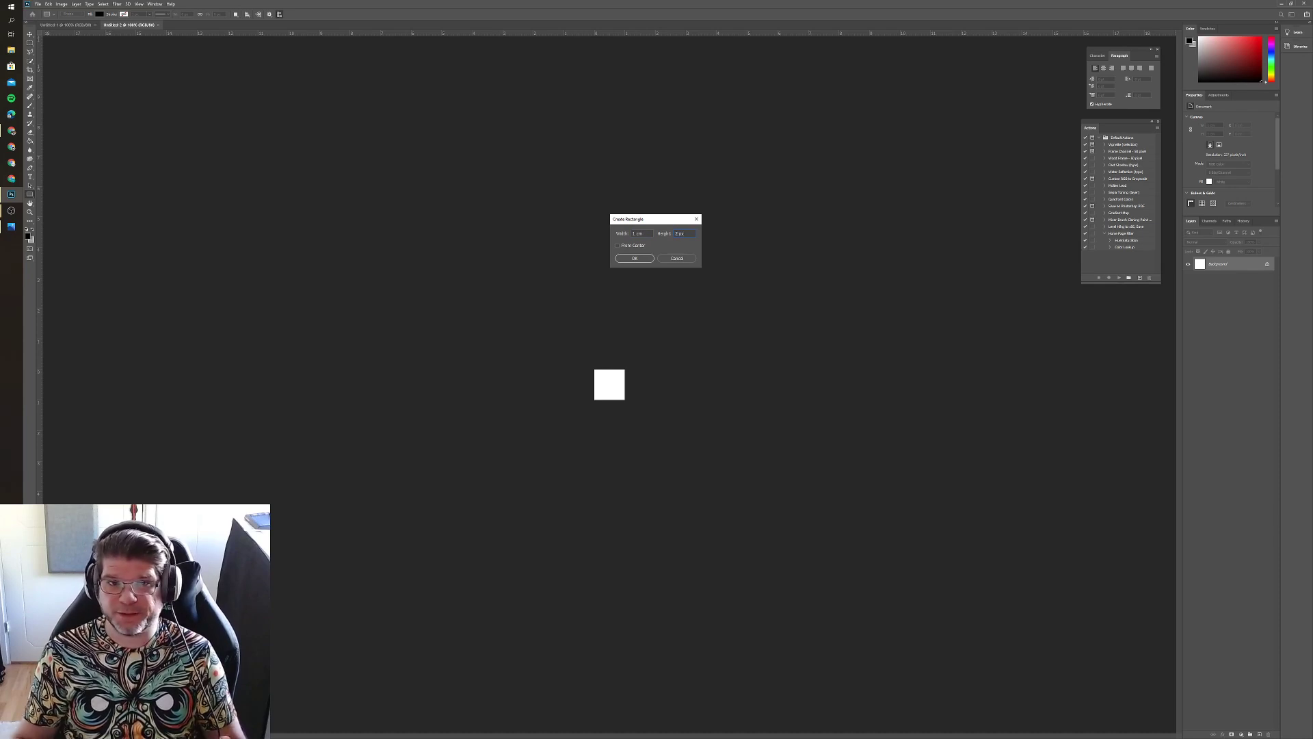
left_click(637, 258)
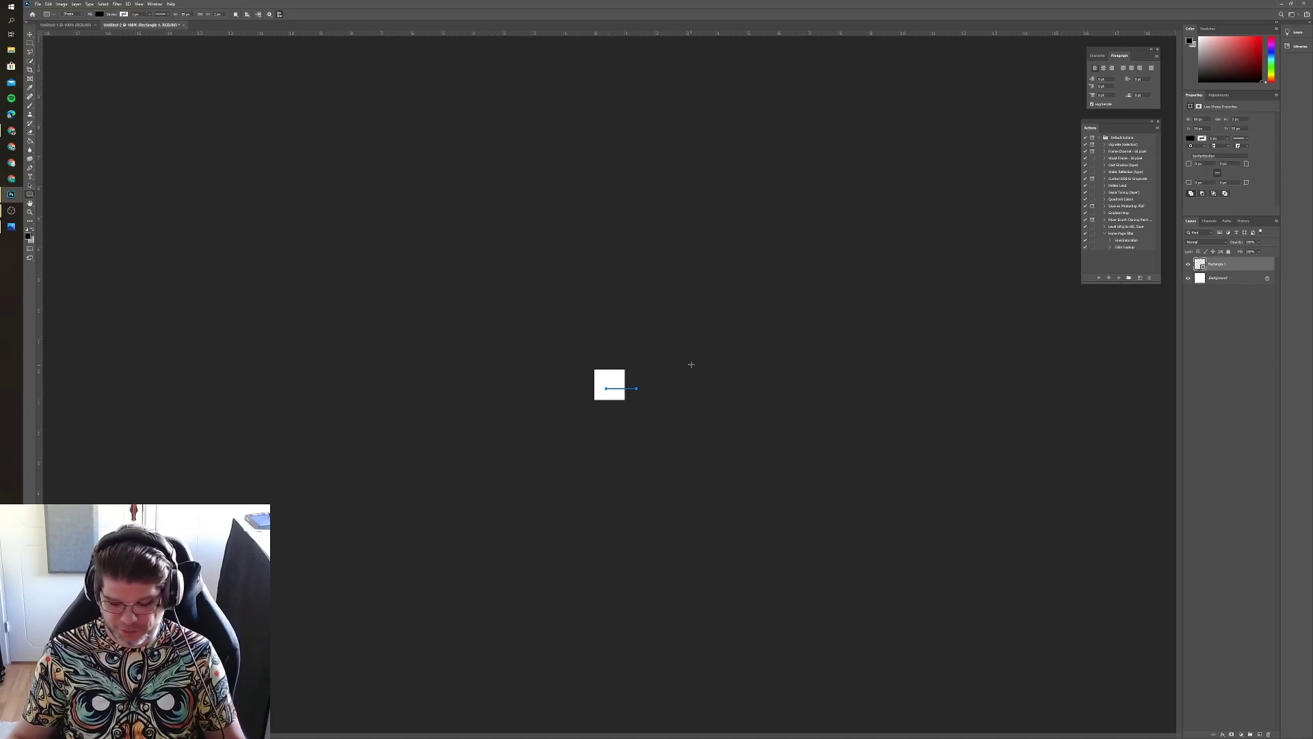
Align the Rectangle 1 bar flush with the bottom edge of the canvas
key("v")
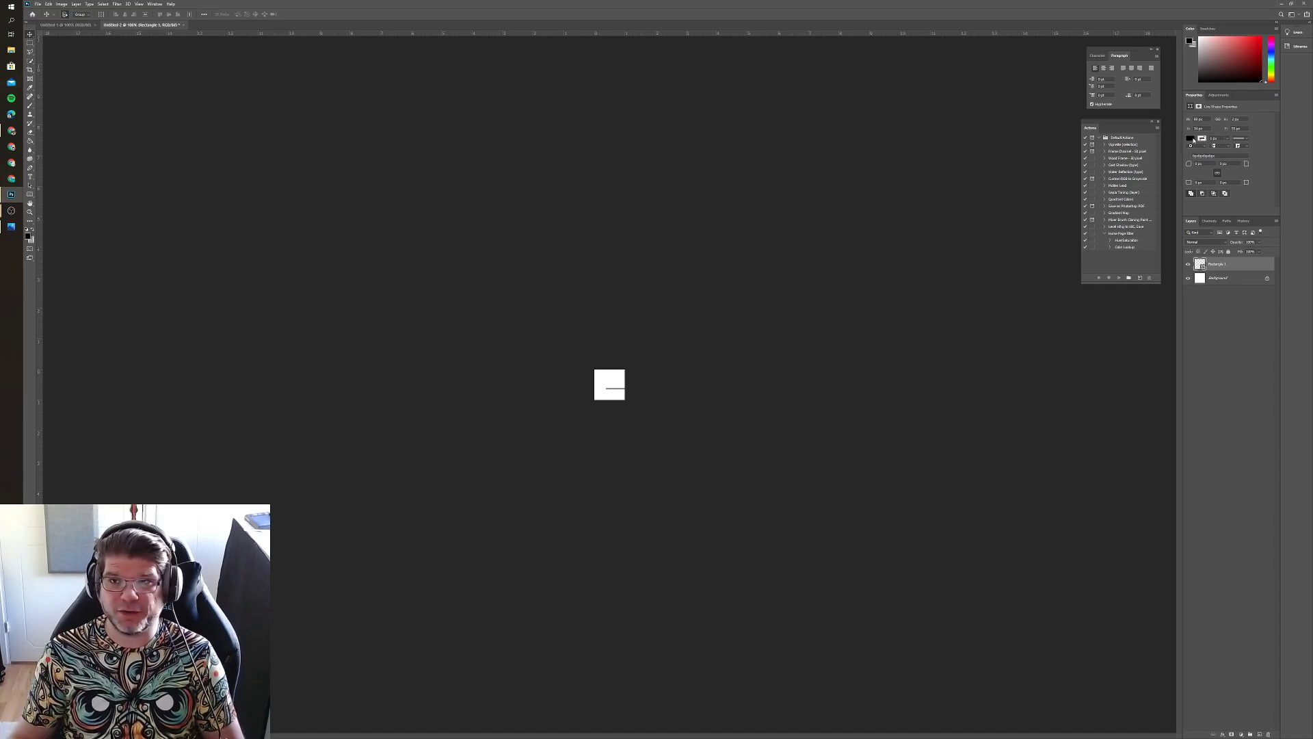
left_click(1190, 139)
left_click(1201, 319)
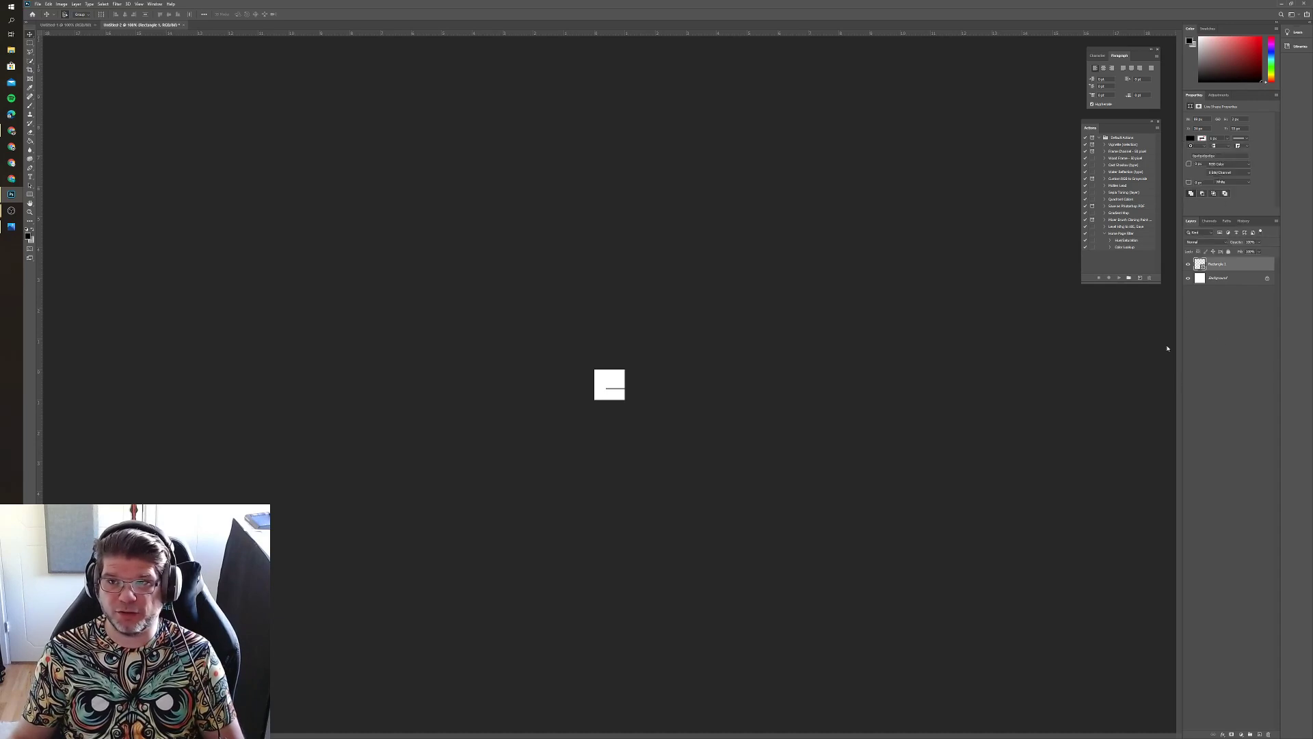
left_click(1211, 263)
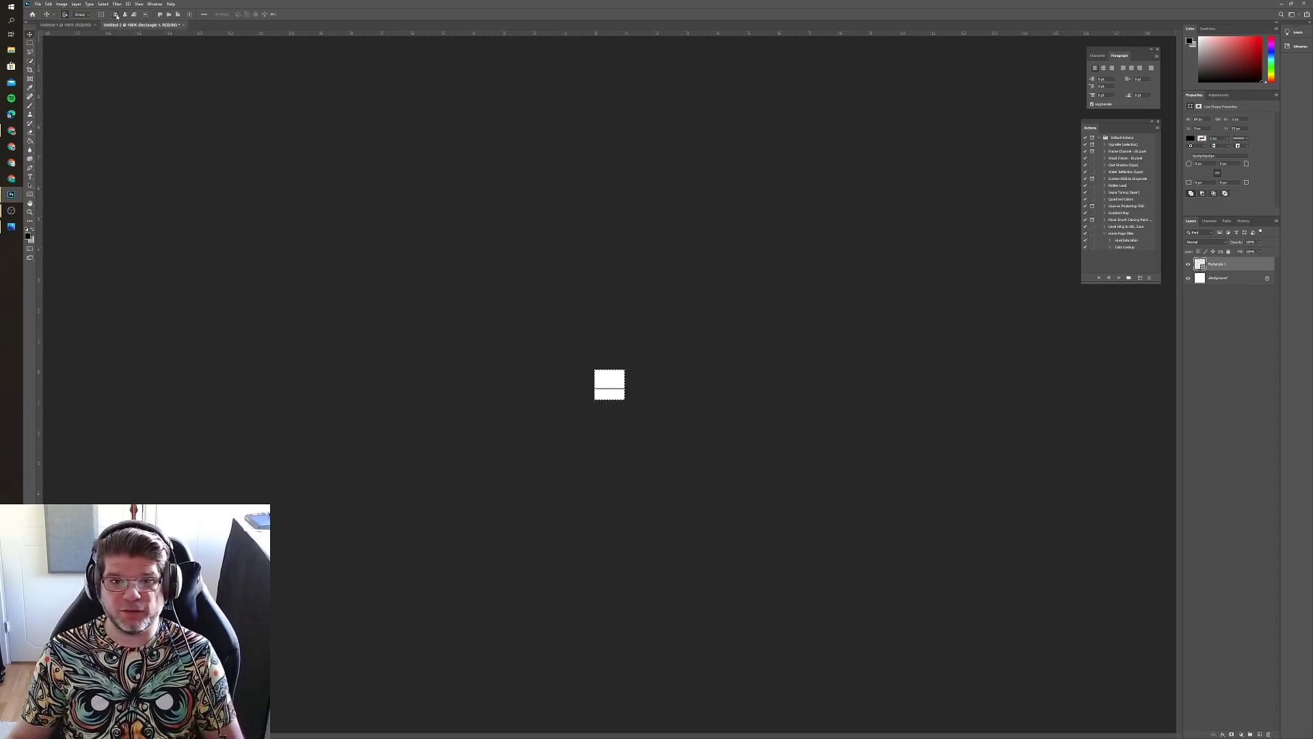
left_click(178, 15)
left_click(576, 322)
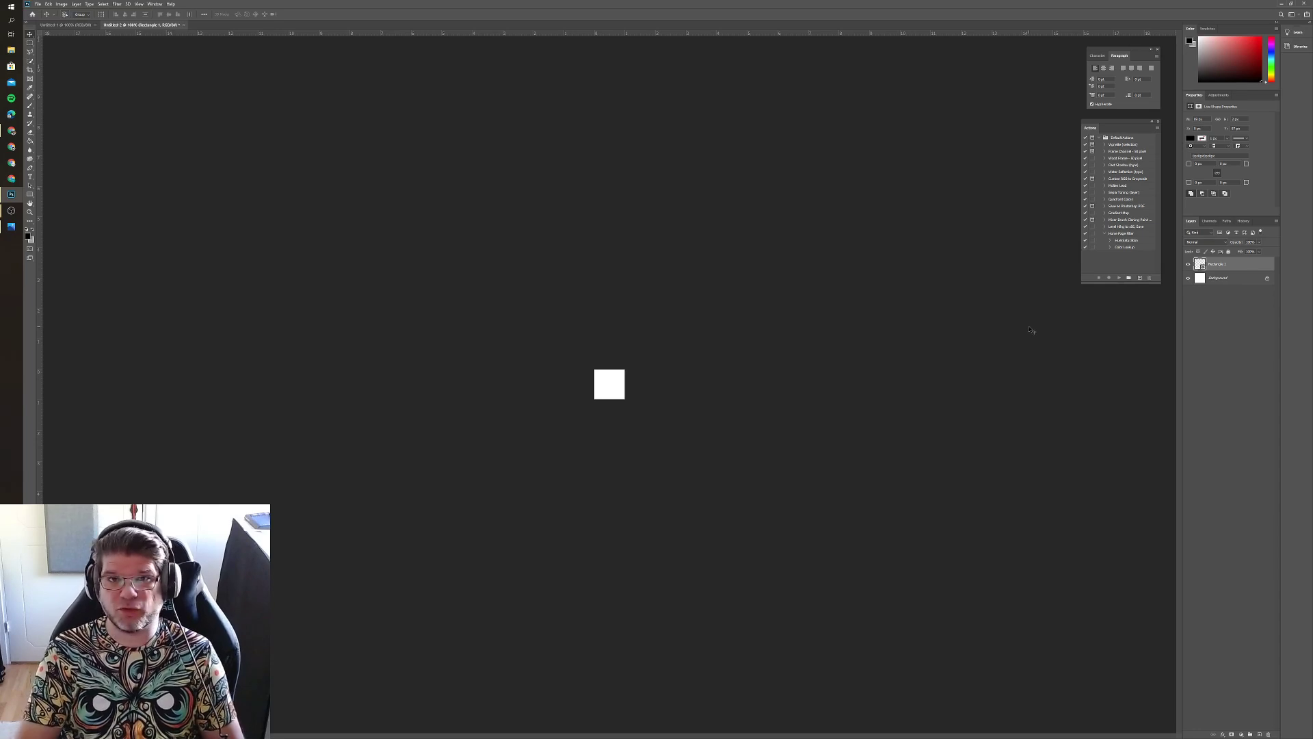
Duplicate Rectangle 1 and rotate the copy 90° so it stands vertical
key("ctrl+j")
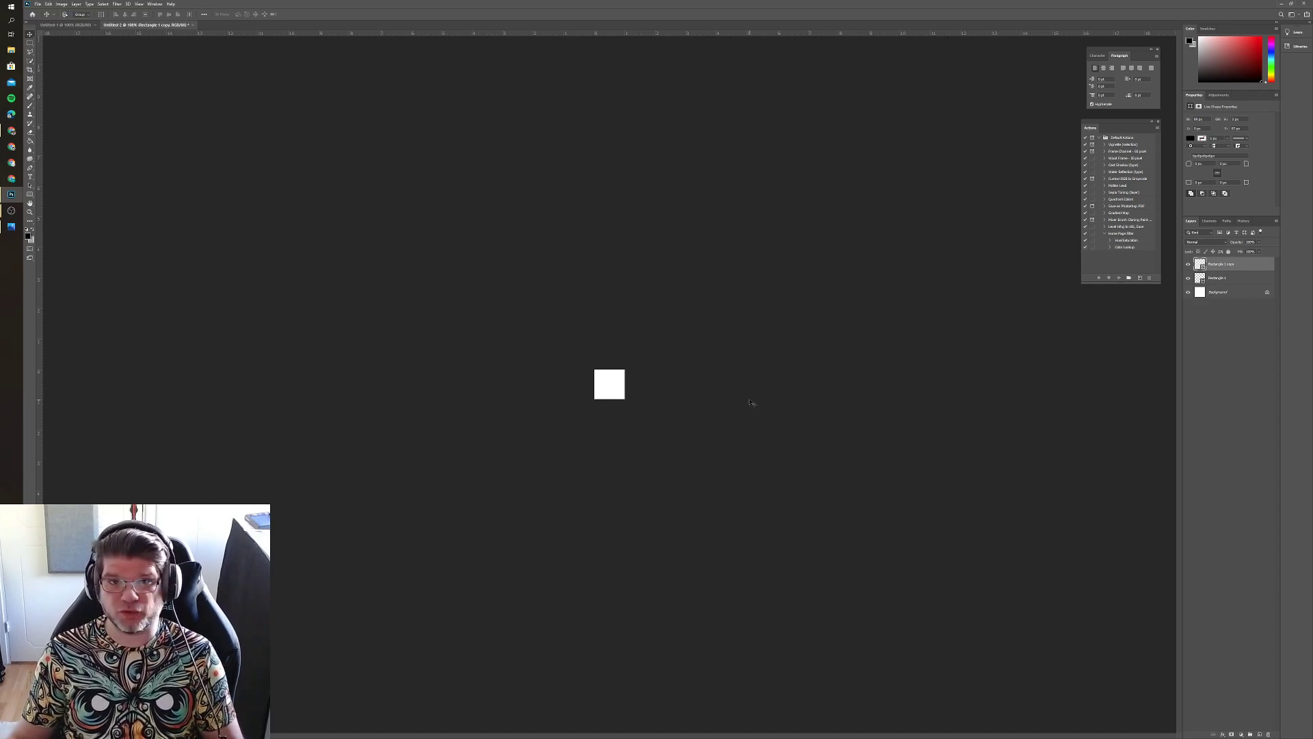
key("ctrl+t")
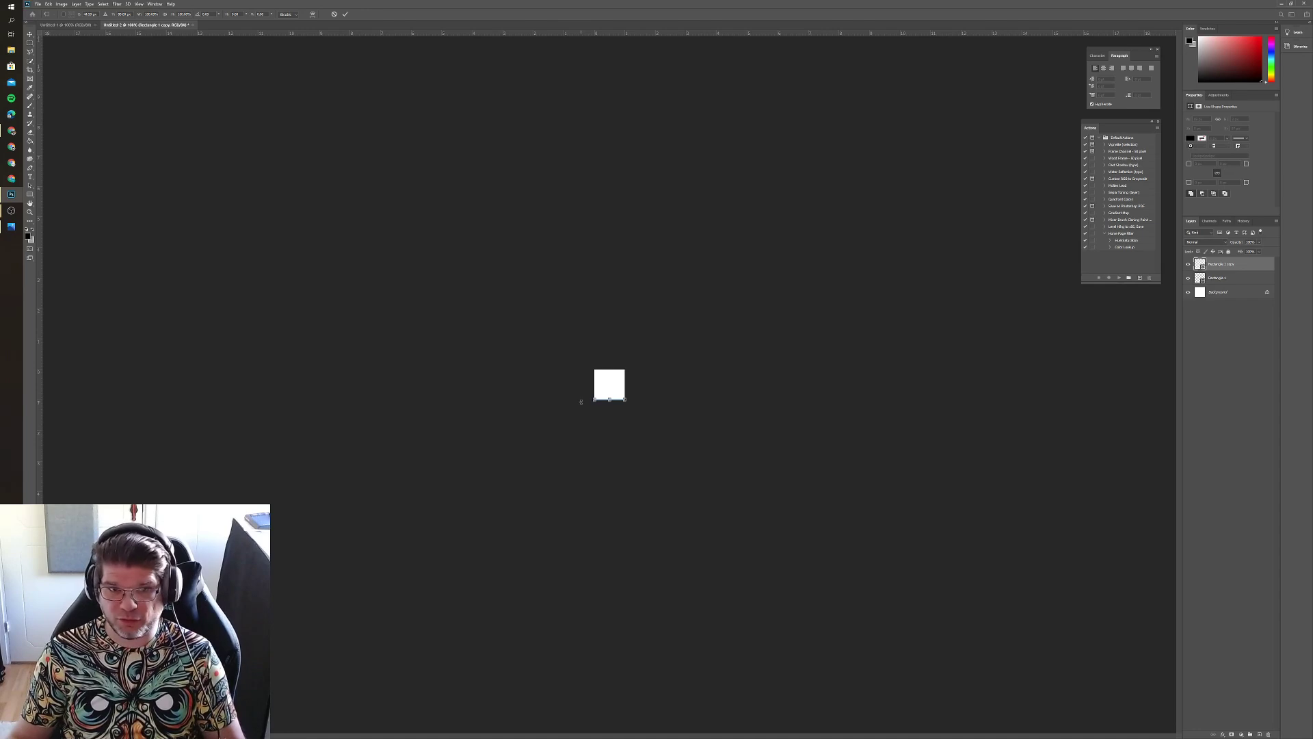
left_click_drag(581, 400, 605, 351)
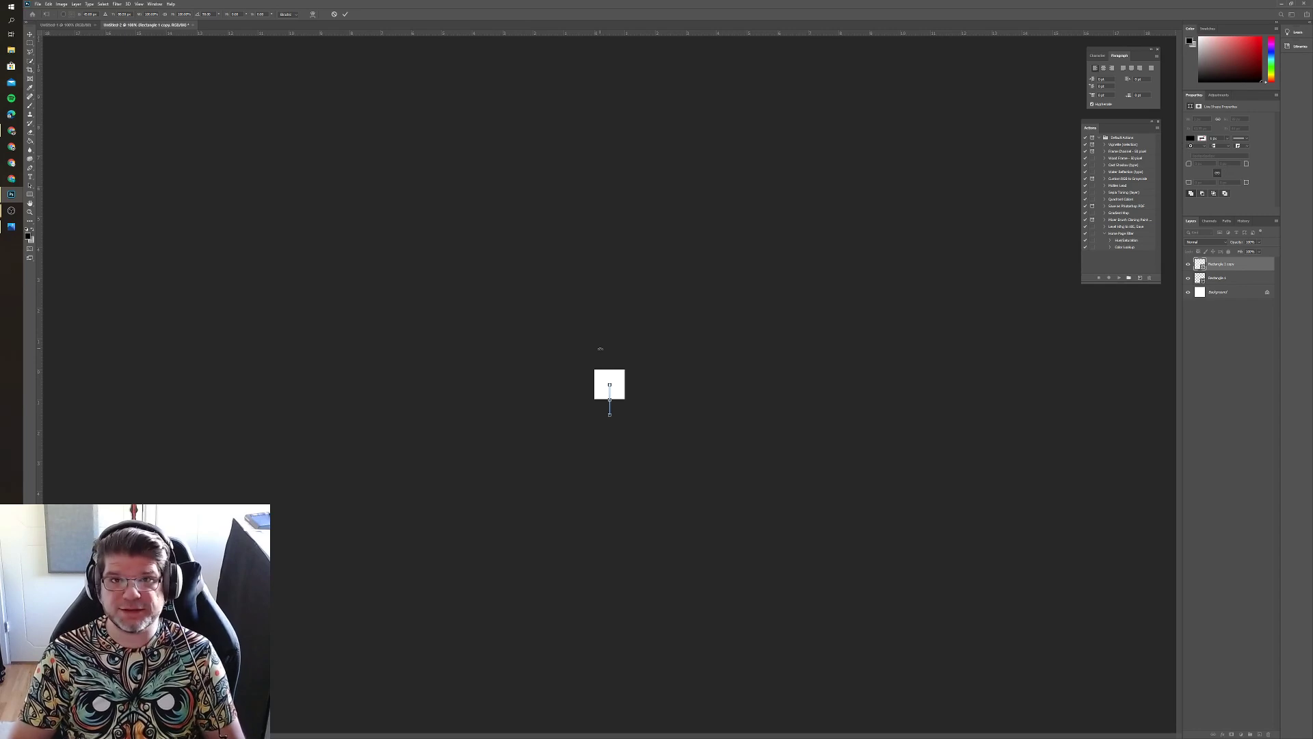
key("Return")
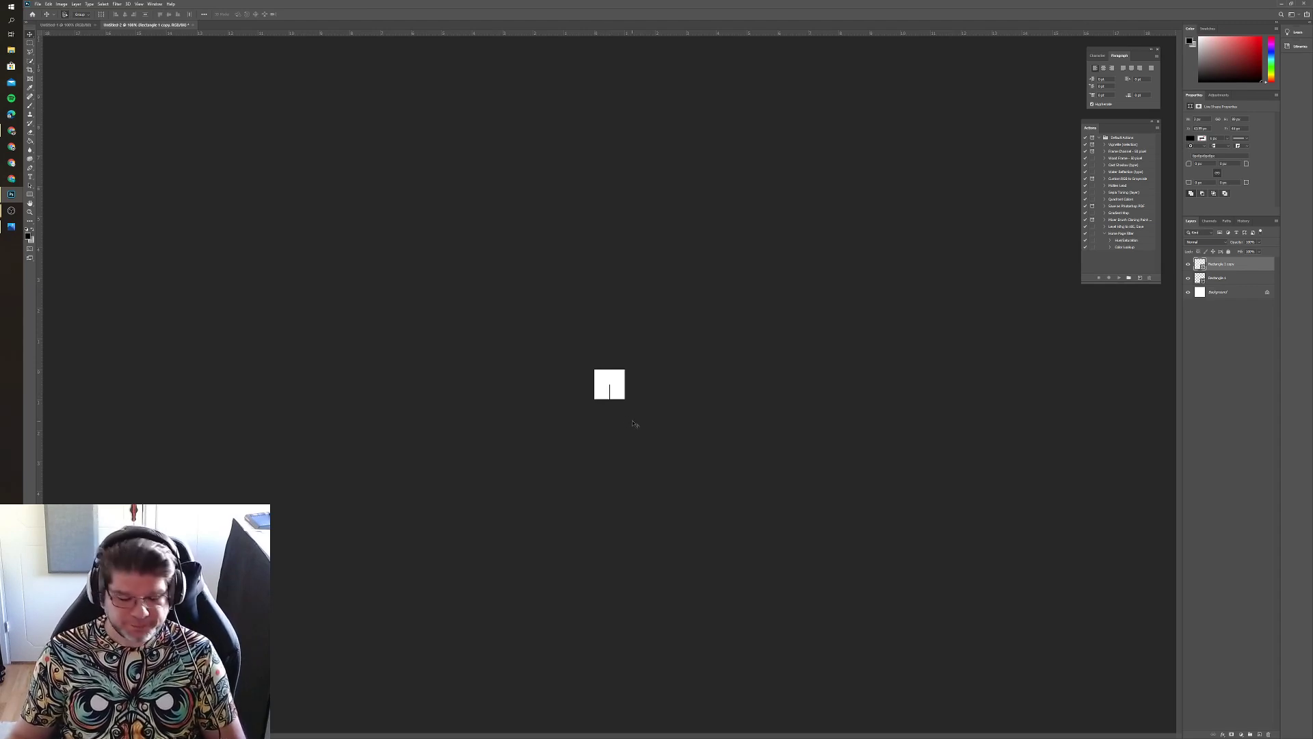
key("ctrl+a")
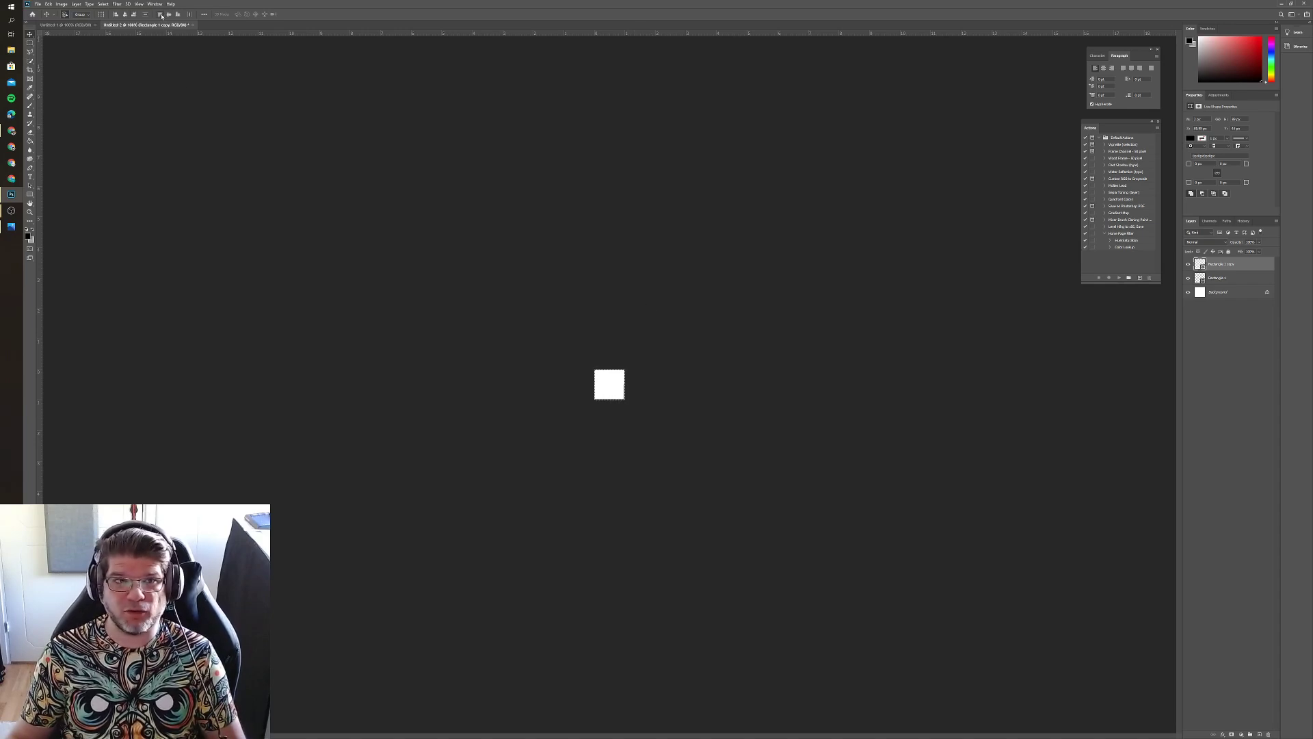
Merge both line layers into one and delete the unlocked white Background layer
key("ctrl+d")
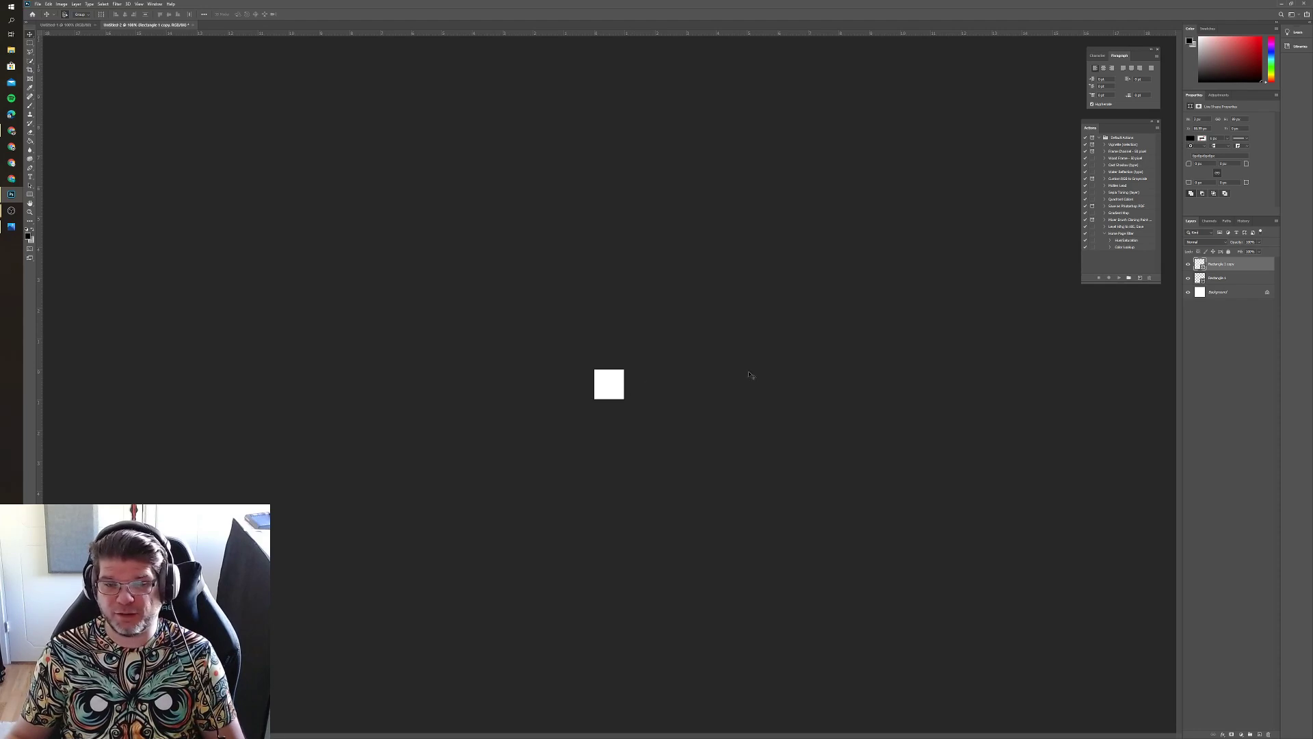
left_click(1228, 278, "shift")
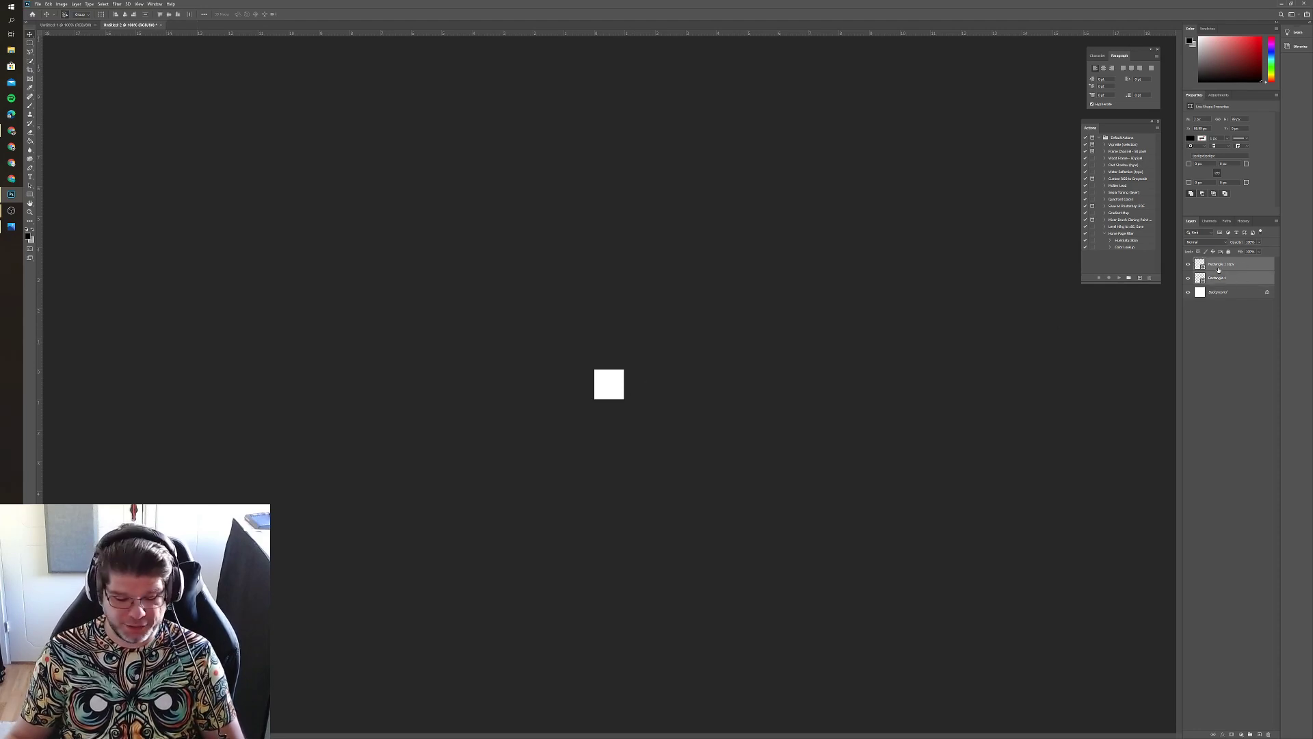
key("ctrl+e")
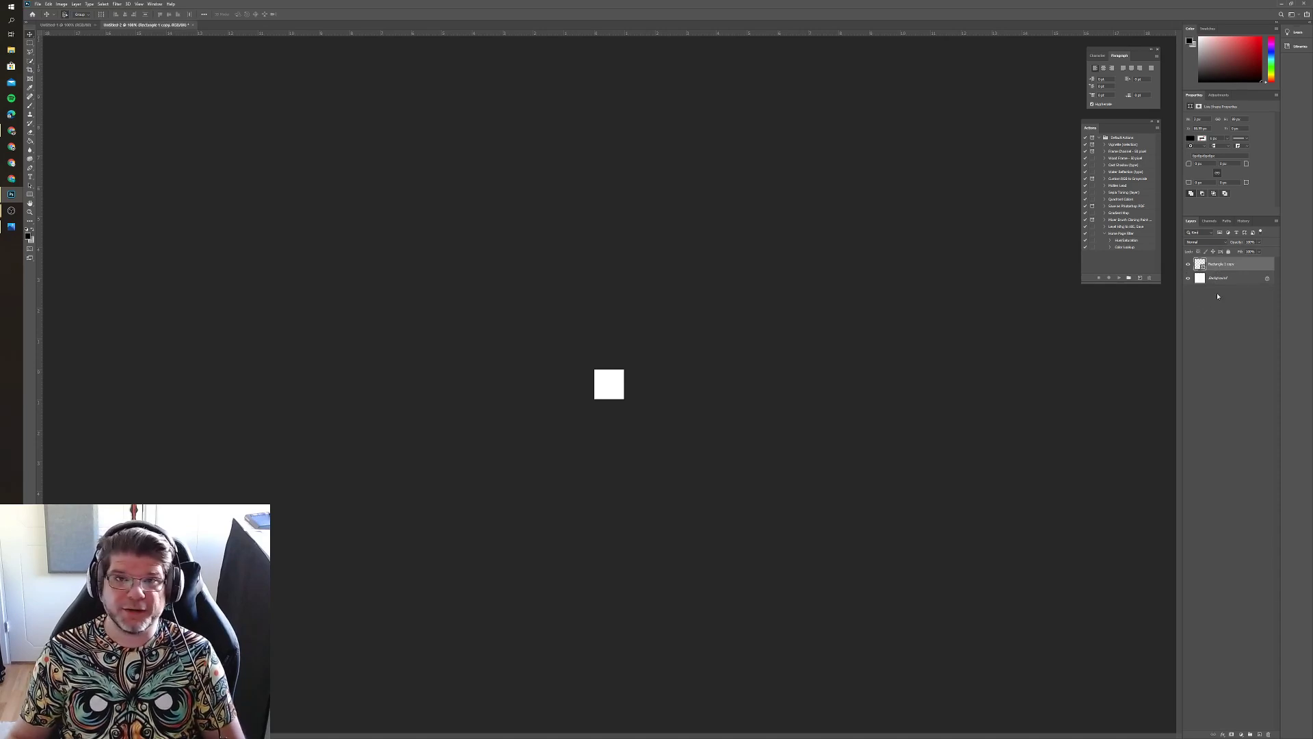
left_click(1267, 280)
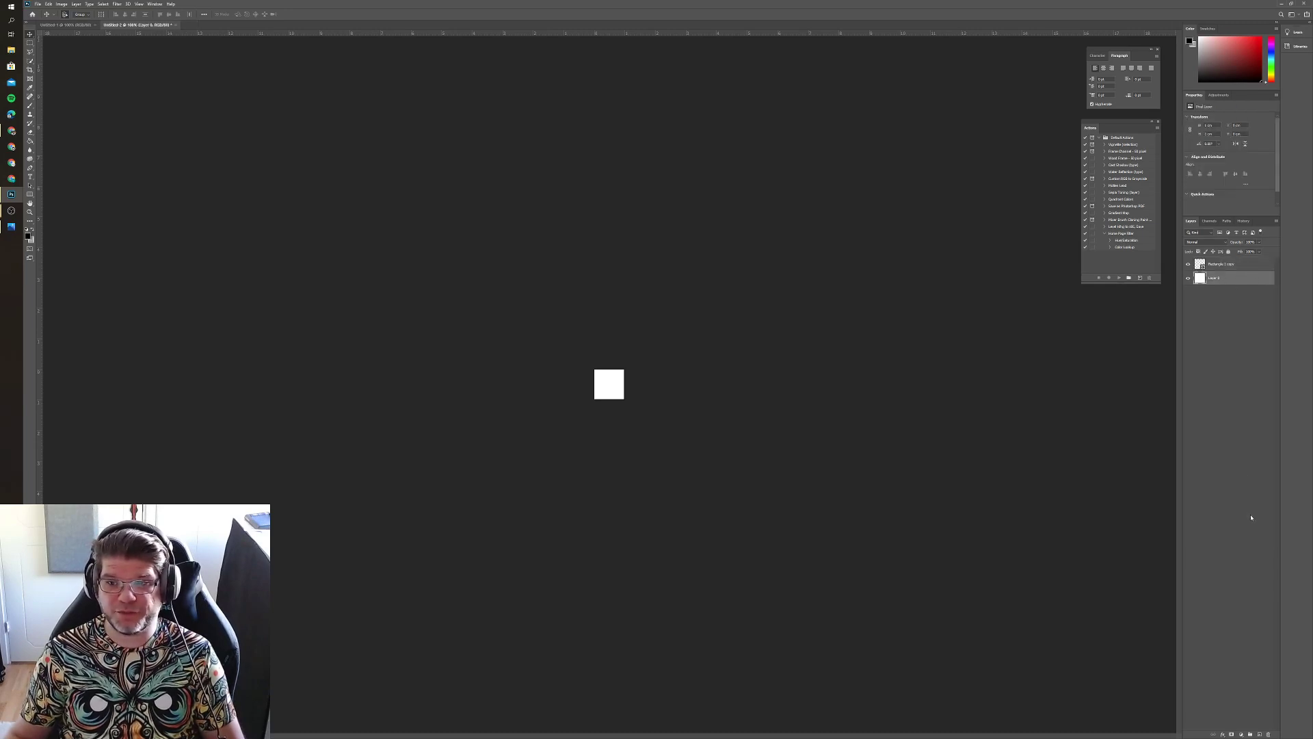
left_click(1269, 734)
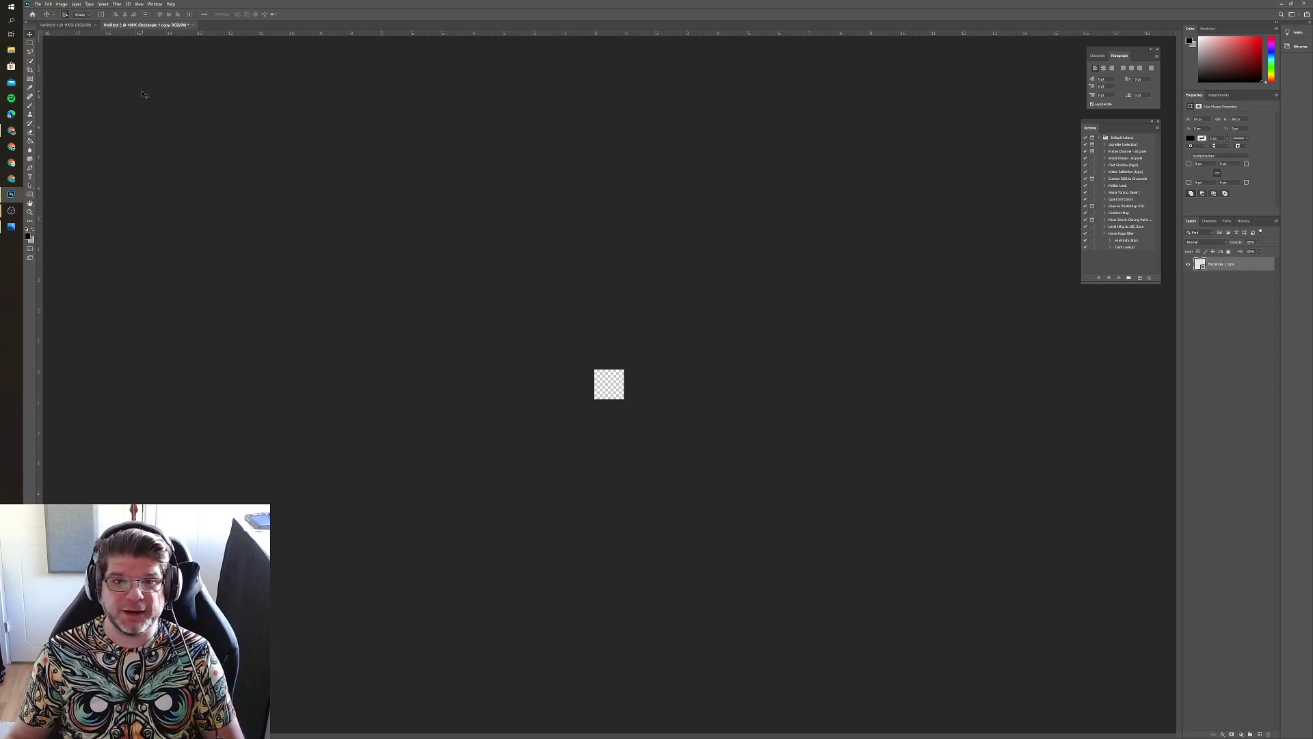
Define the tile as a new pattern named '1x1 cm @'
left_click(48, 5)
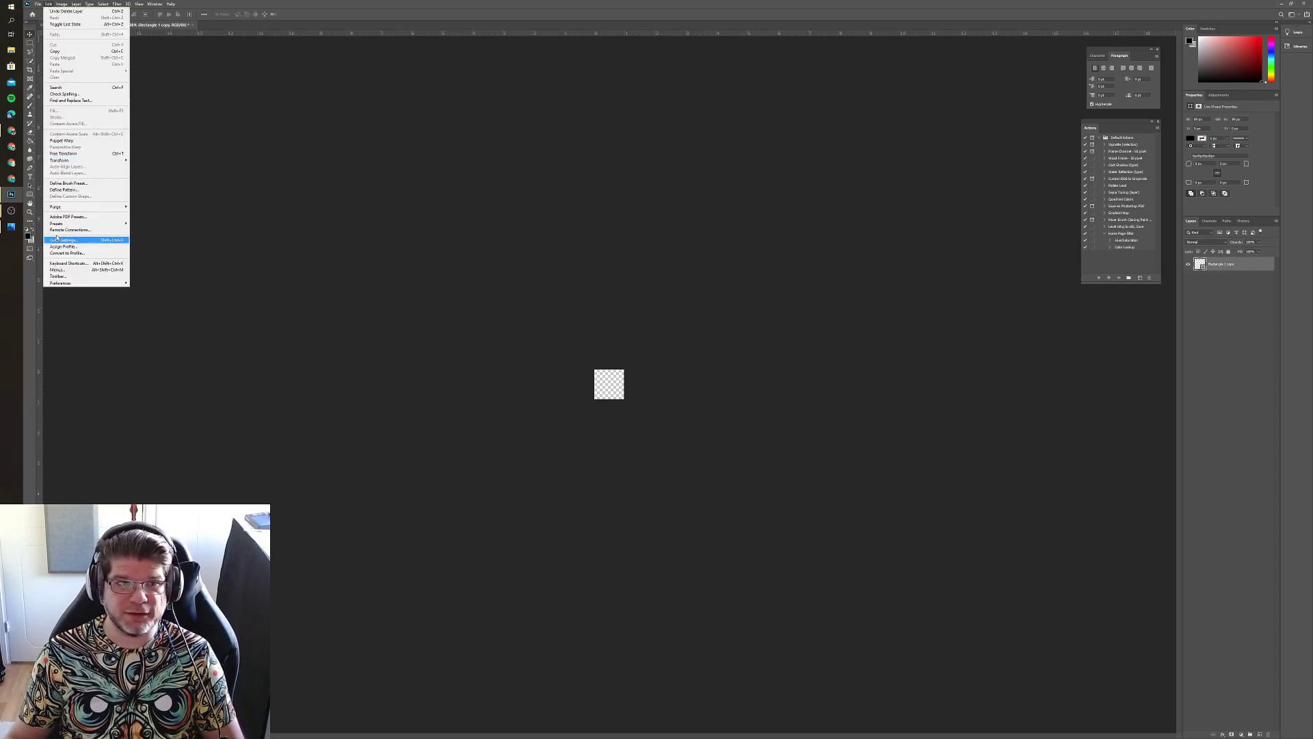
left_click(68, 191)
left_click_drag(637, 229, 641, 233)
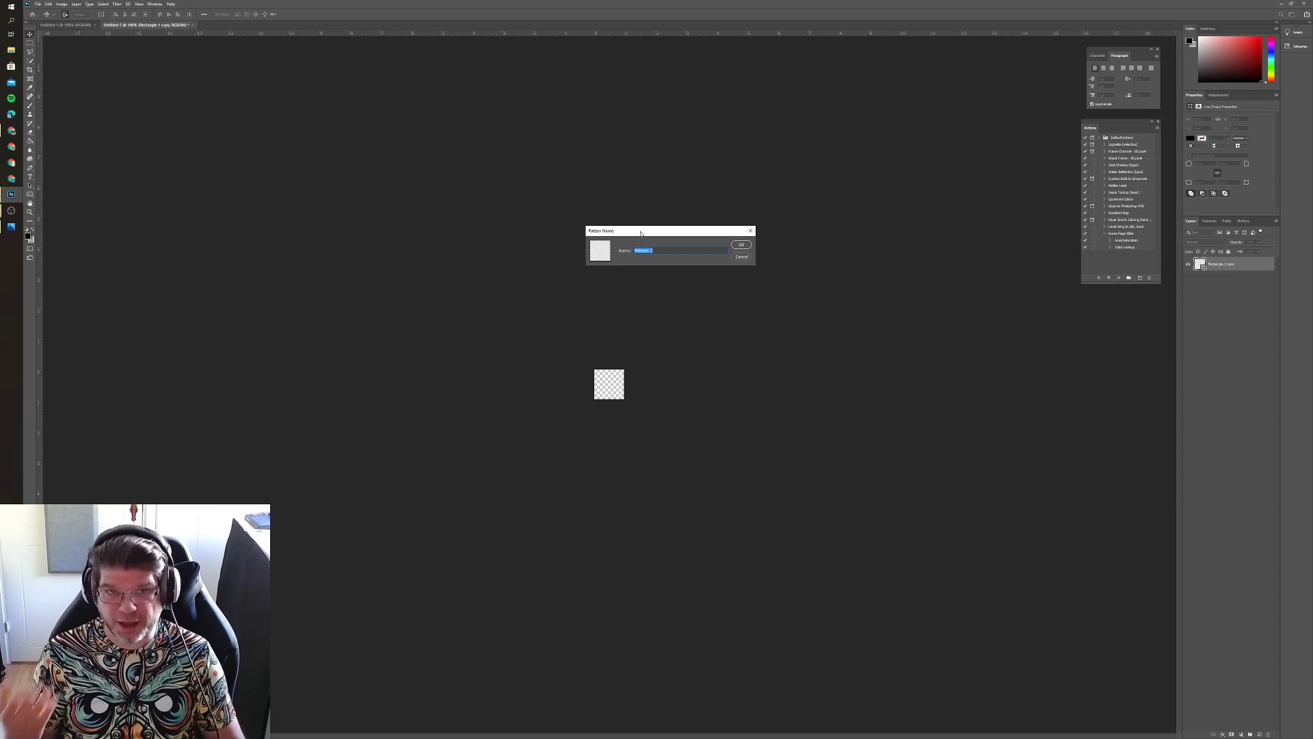
key("BackSpace")
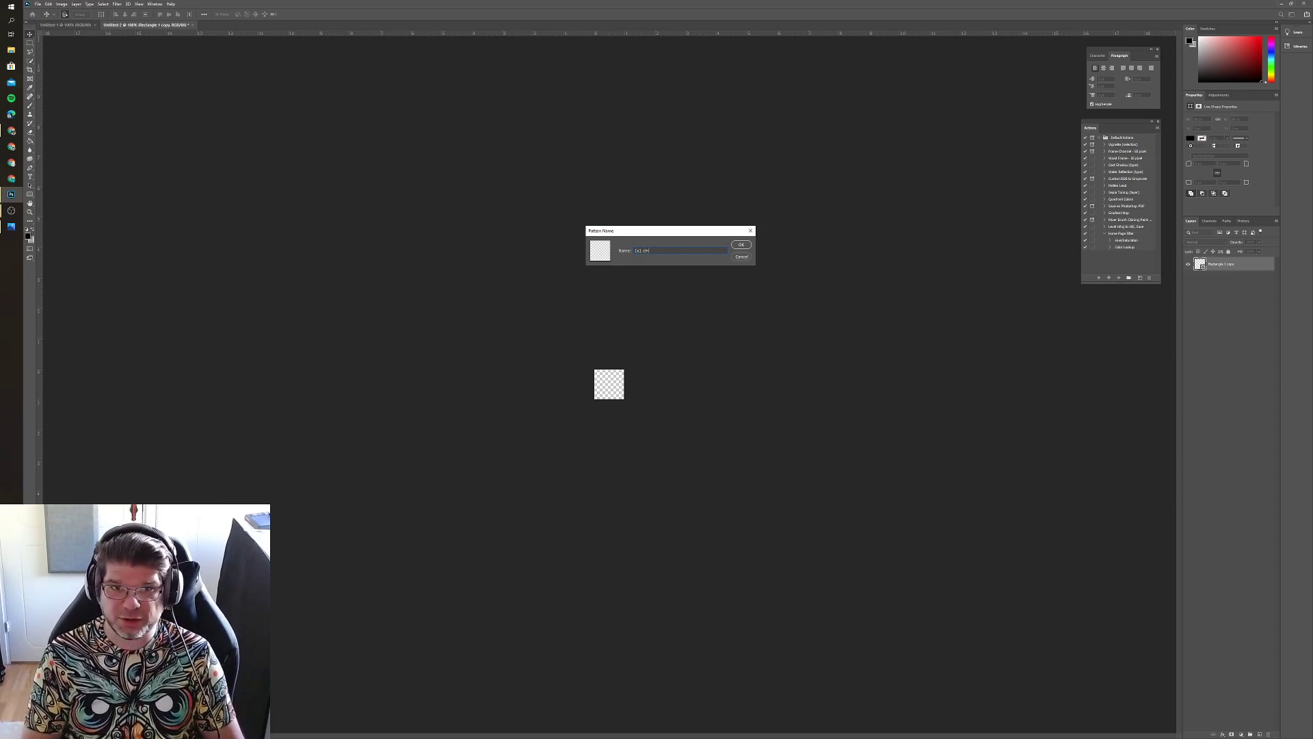
type("1x1 cm @227ppi")
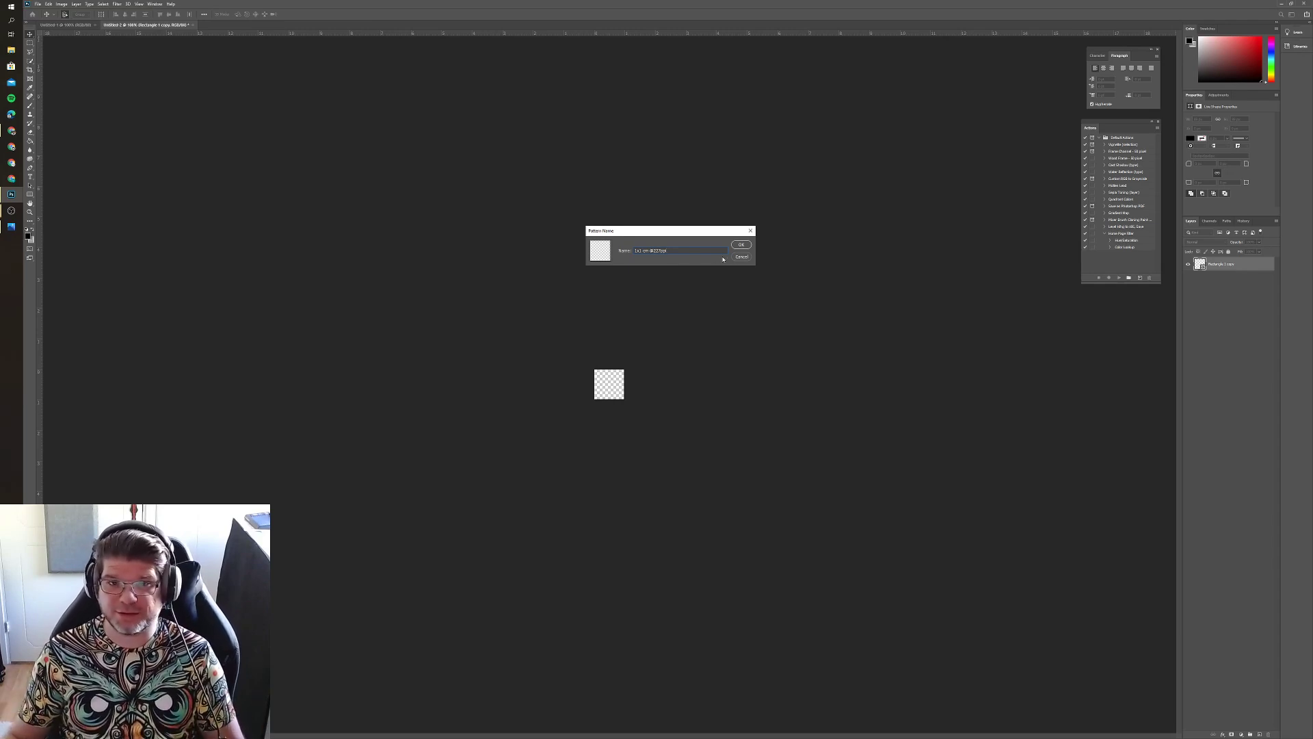
left_click(740, 246)
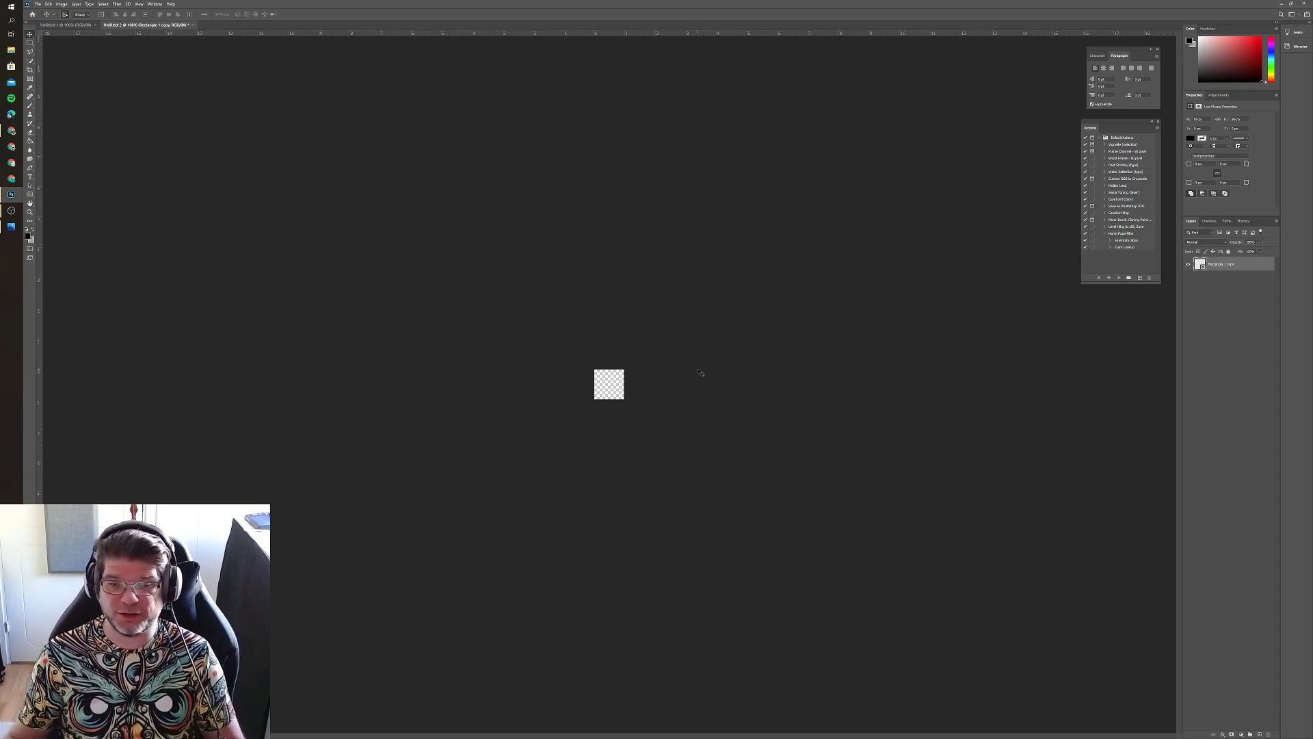
Return to the Untitled-1 page document and view its Image Size without changes
left_click(65, 24)
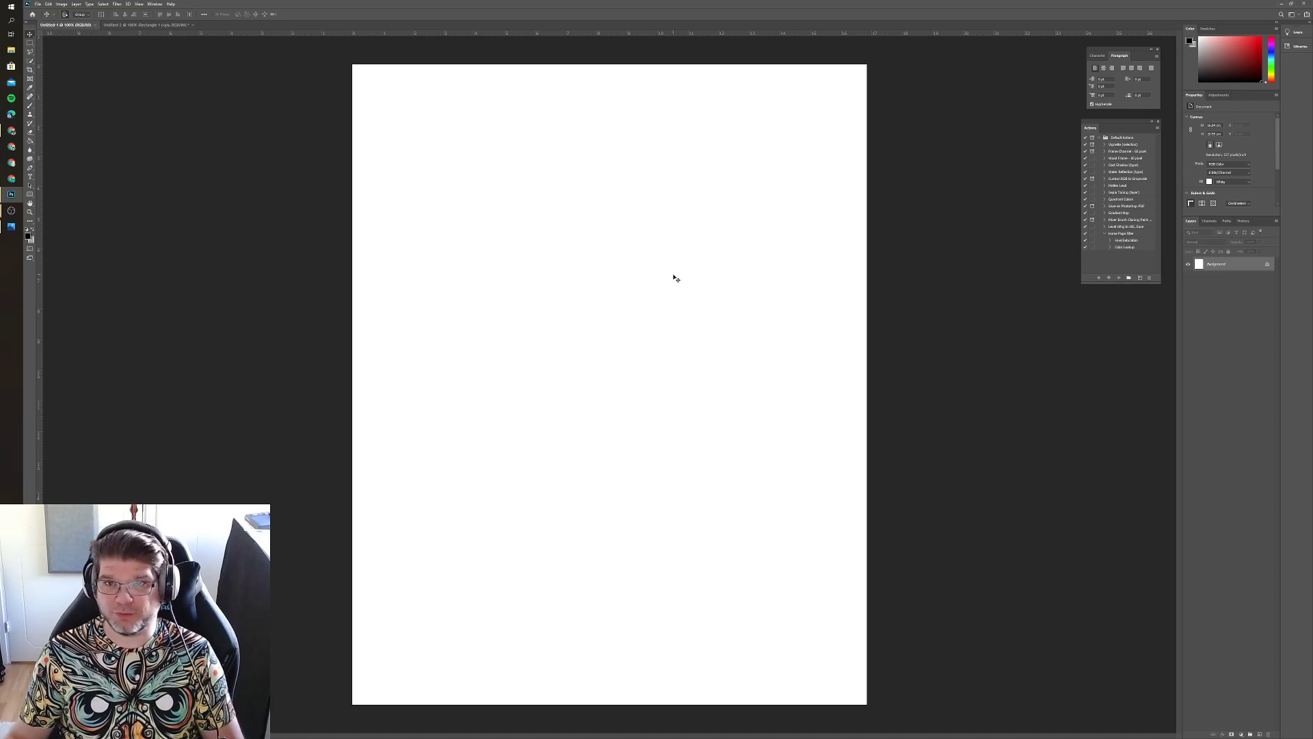
key("ctrl+alt+i")
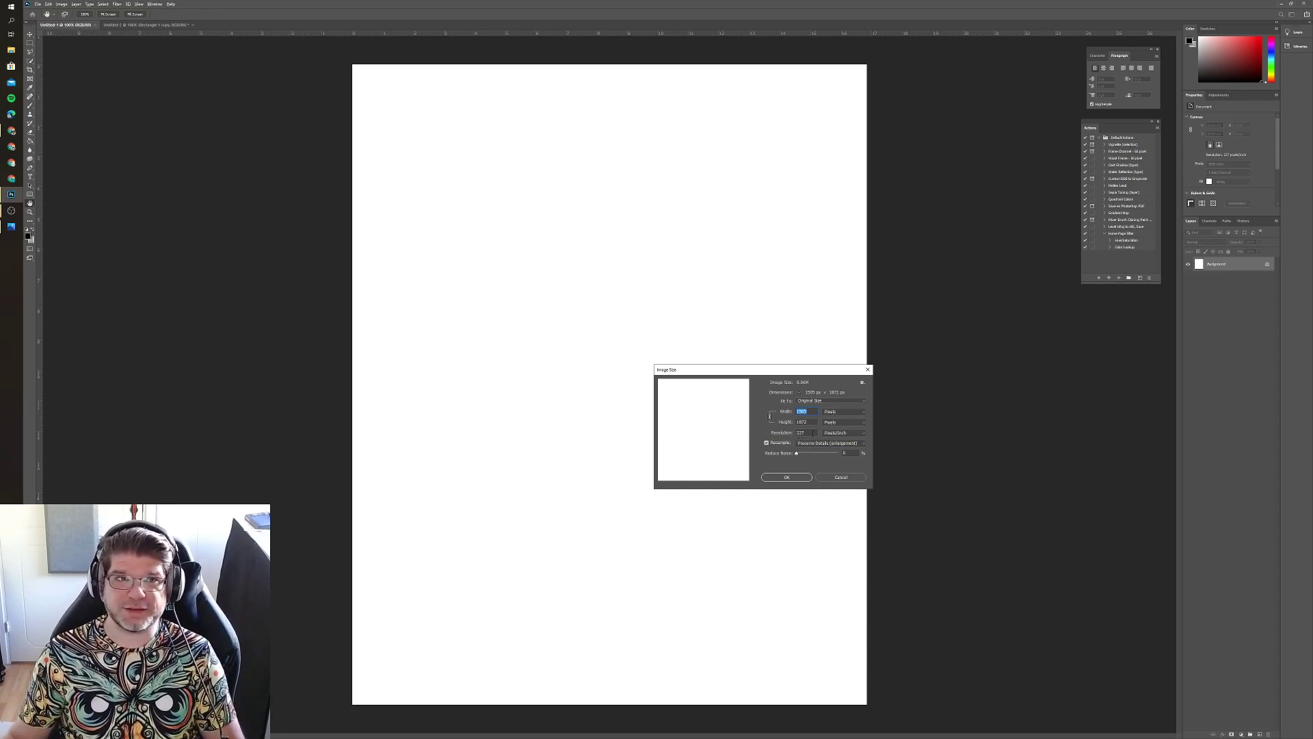
left_click(842, 477)
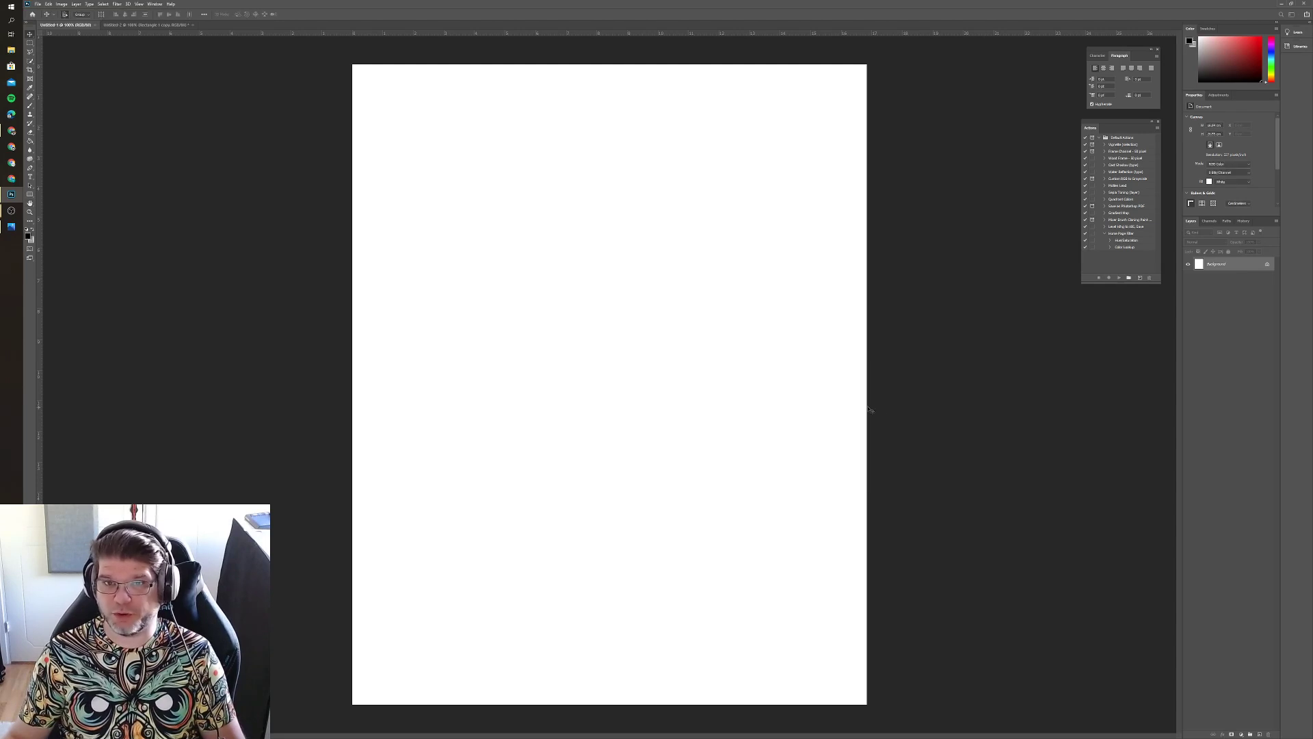
left_click(117, 4)
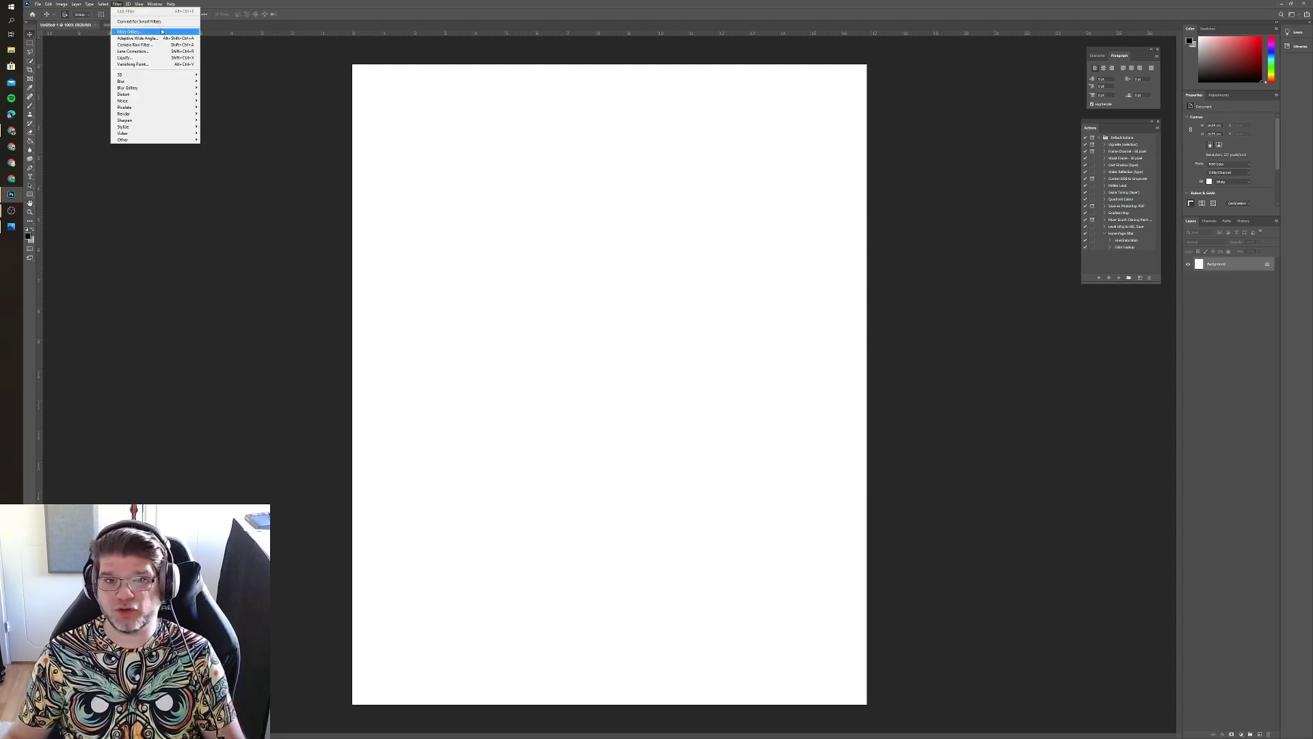
Add a Pattern Fill layer tiling the 1x1 cm grid across the page
mouse_move(79, 6)
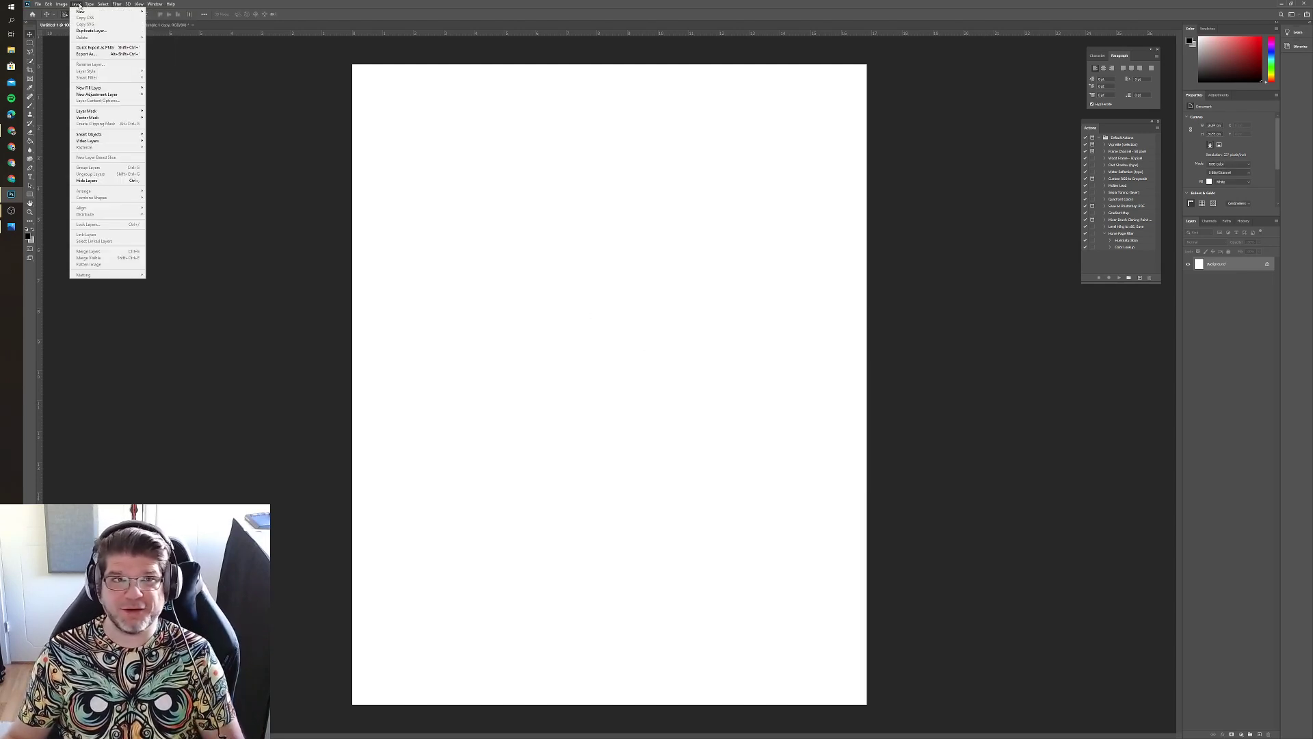
mouse_move(97, 89)
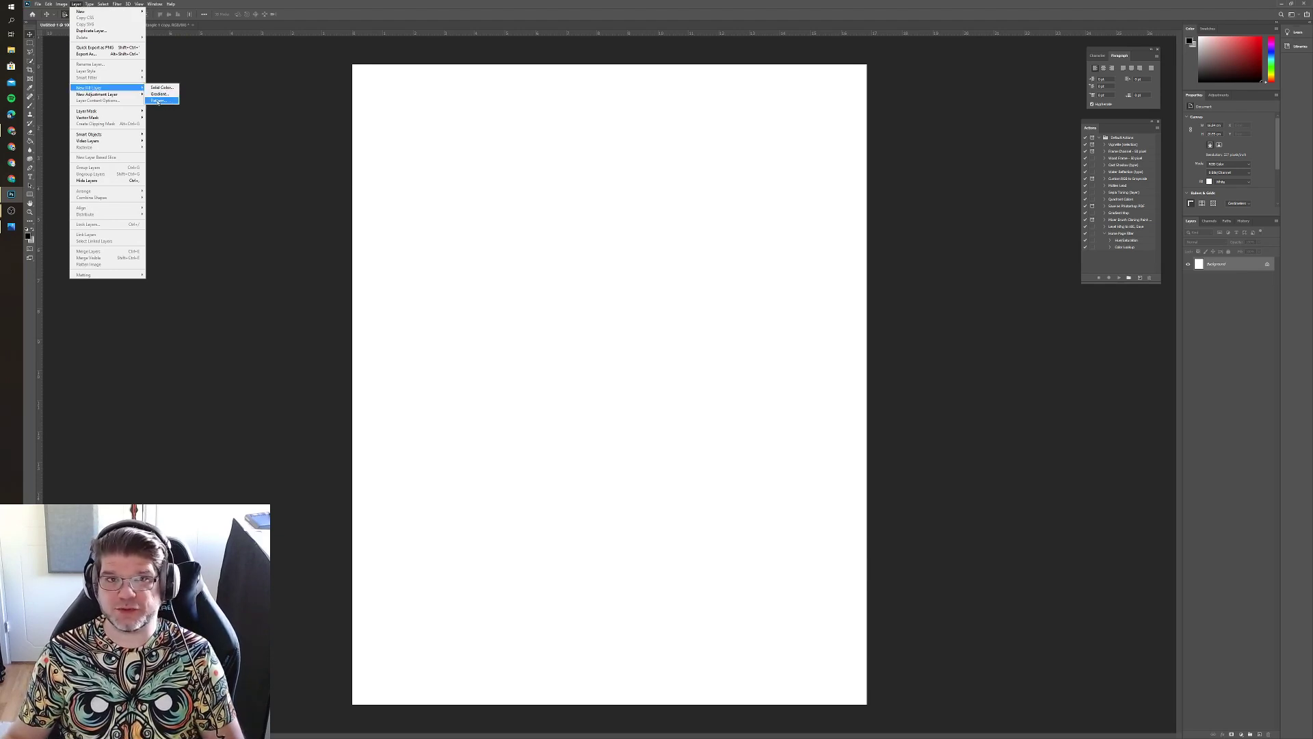
key("Escape")
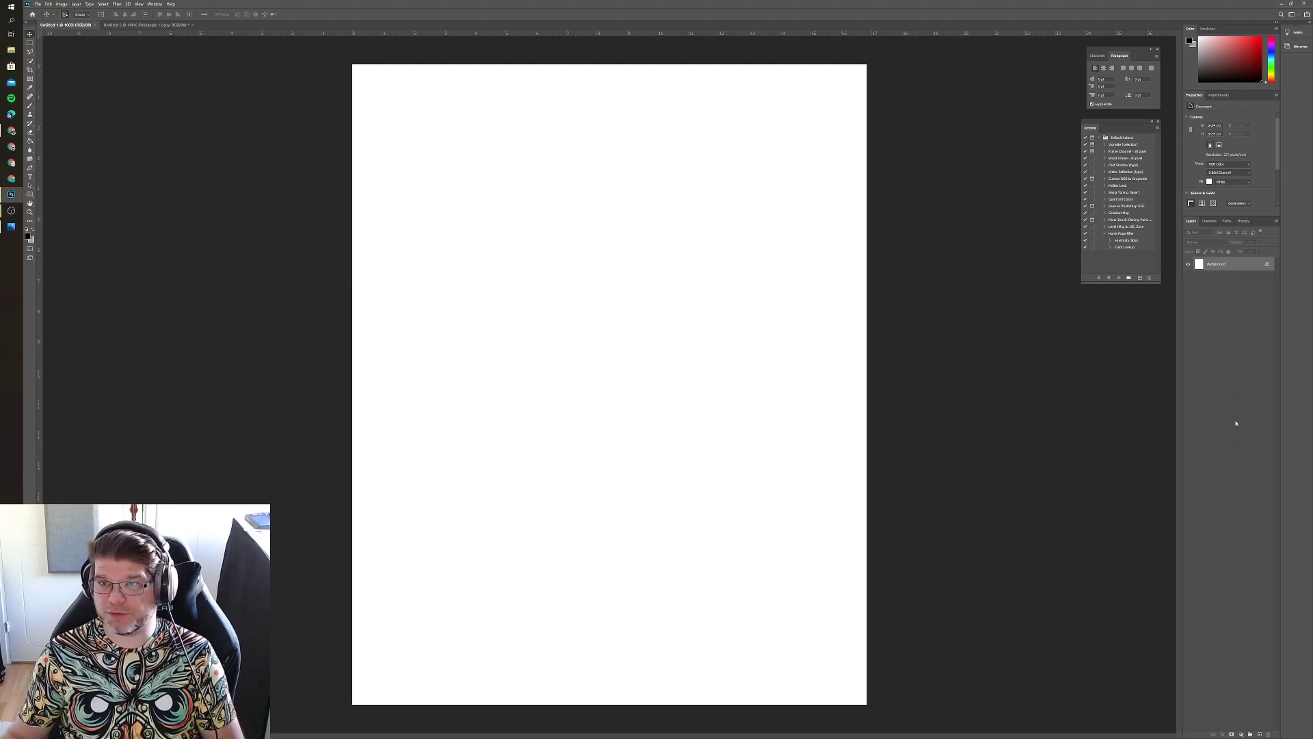
left_click(1240, 734)
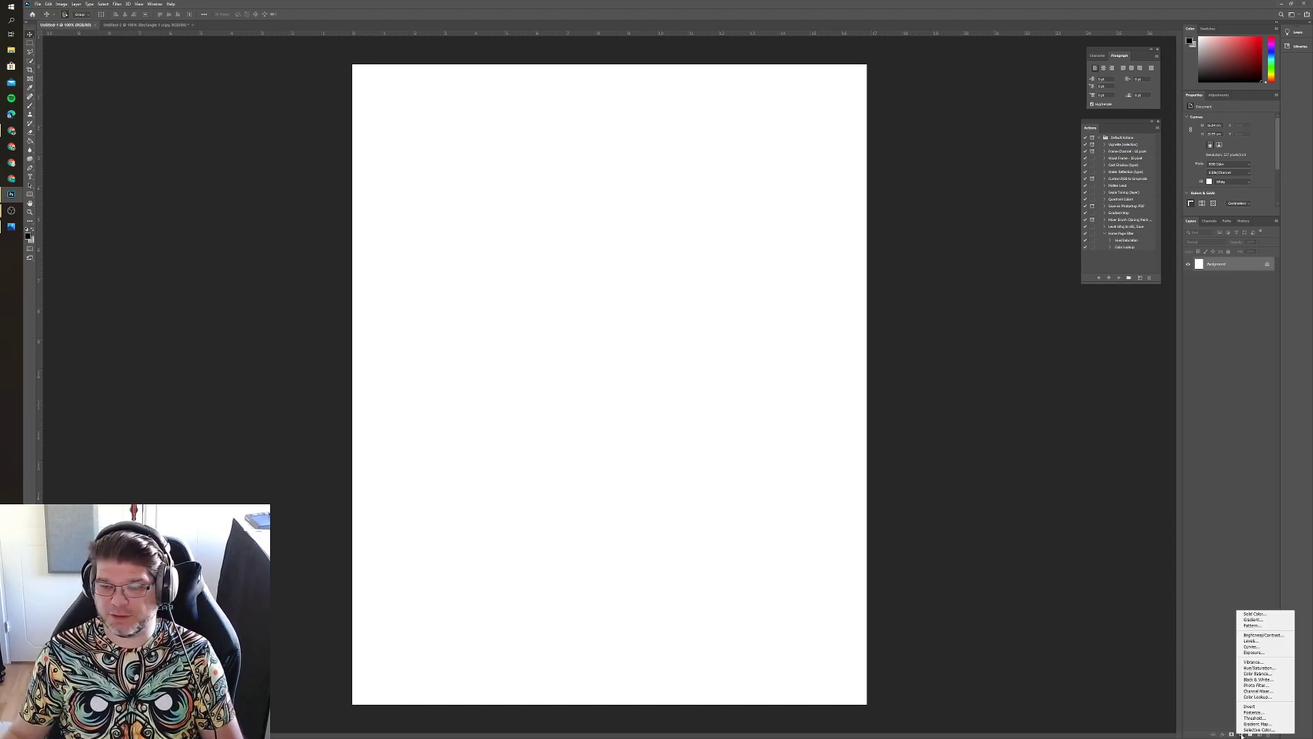
left_click(1249, 626)
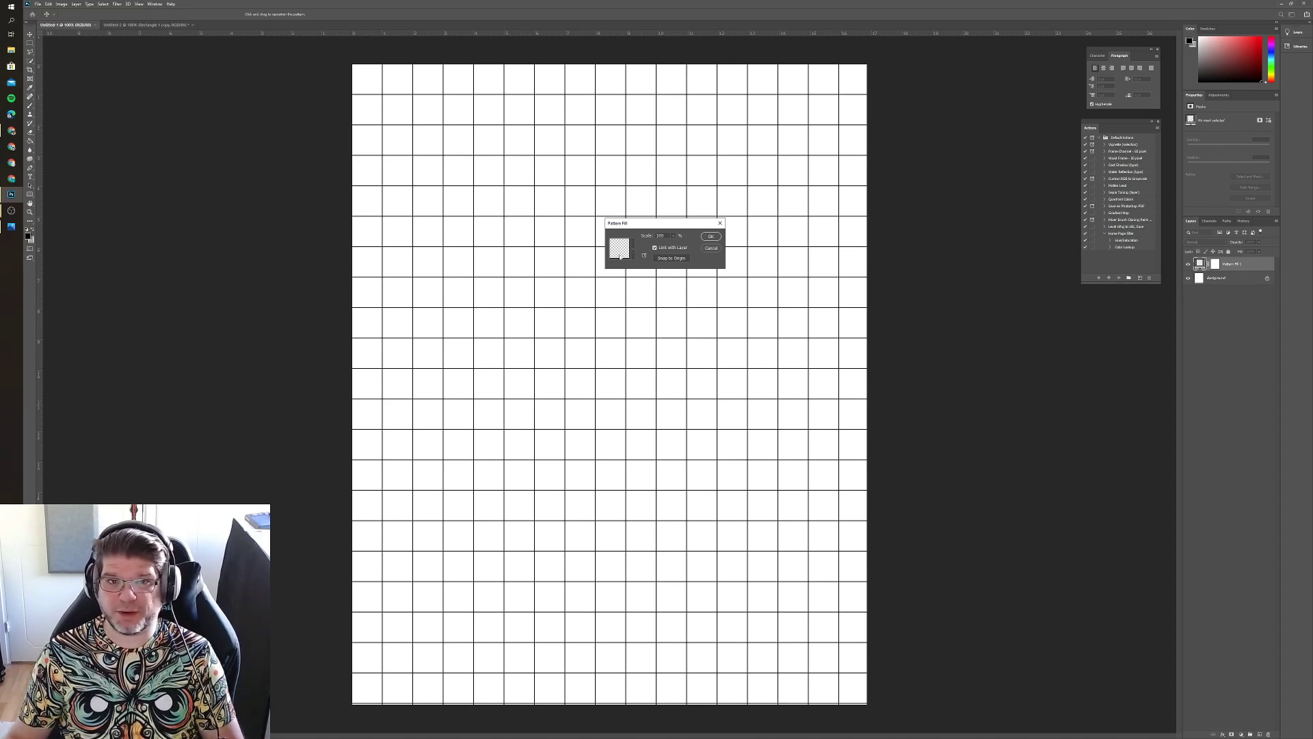
Browse the pattern library, previewing Water-Pool, then reselect the custom grid pattern as the fill
left_click(630, 251)
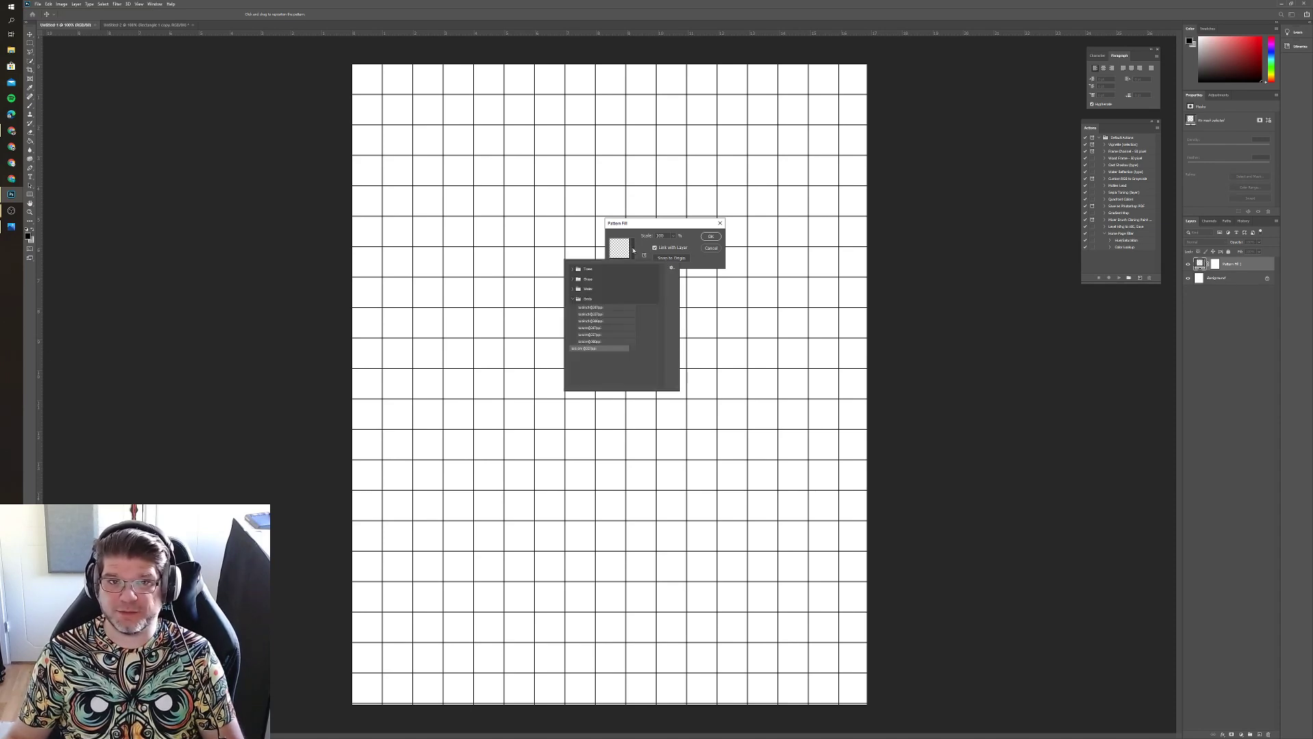
left_click(574, 299)
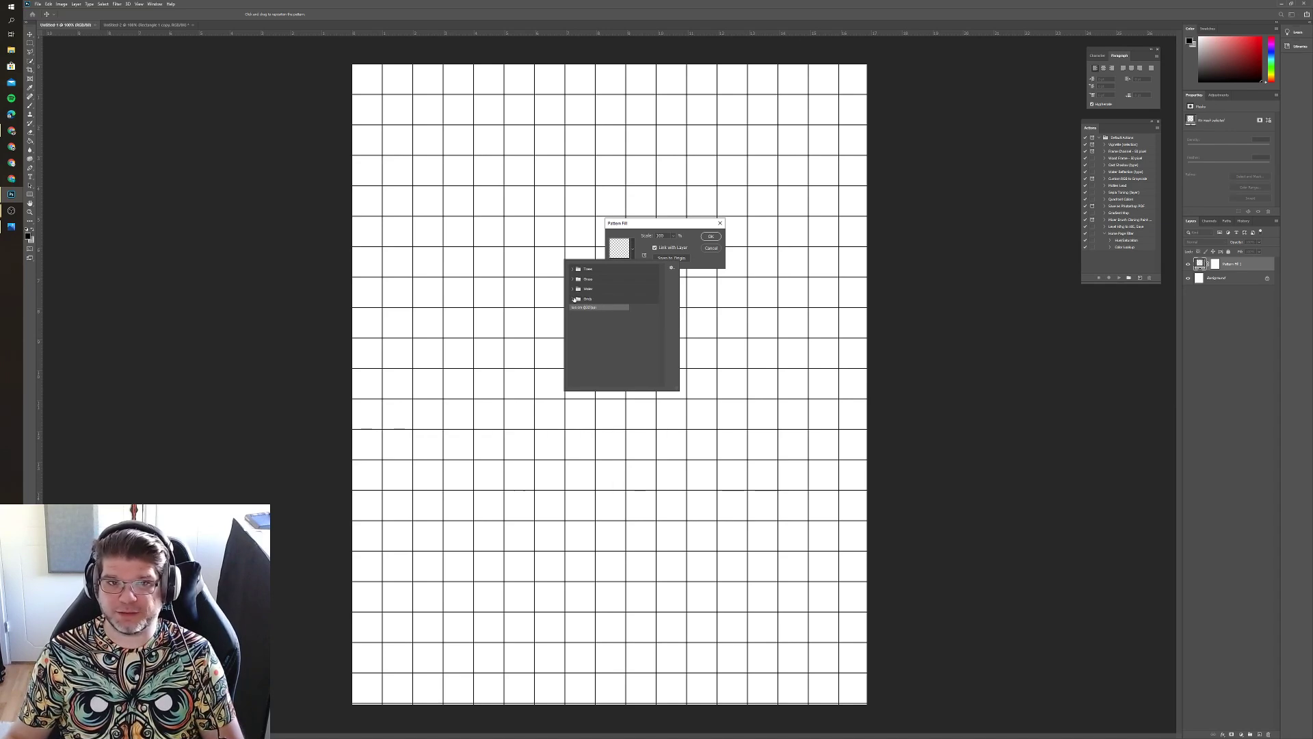
left_click(573, 288)
left_click(590, 298)
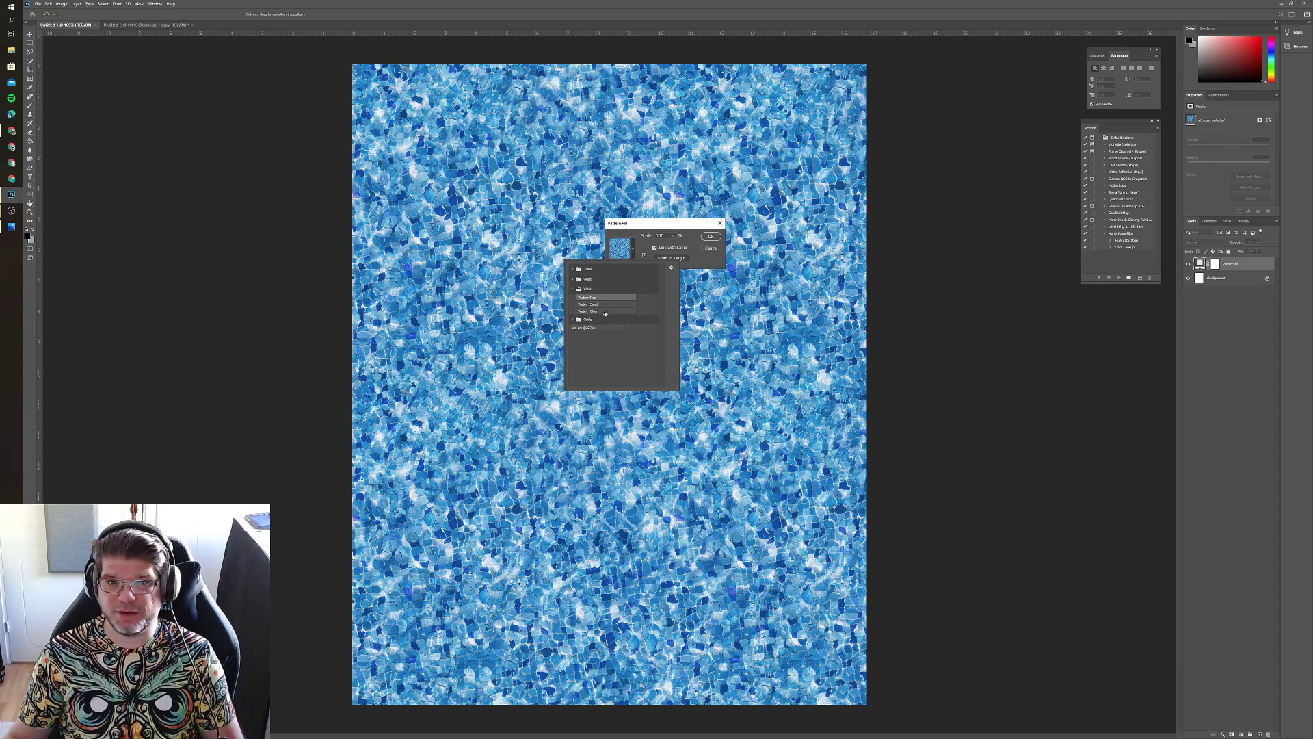
left_click(574, 289)
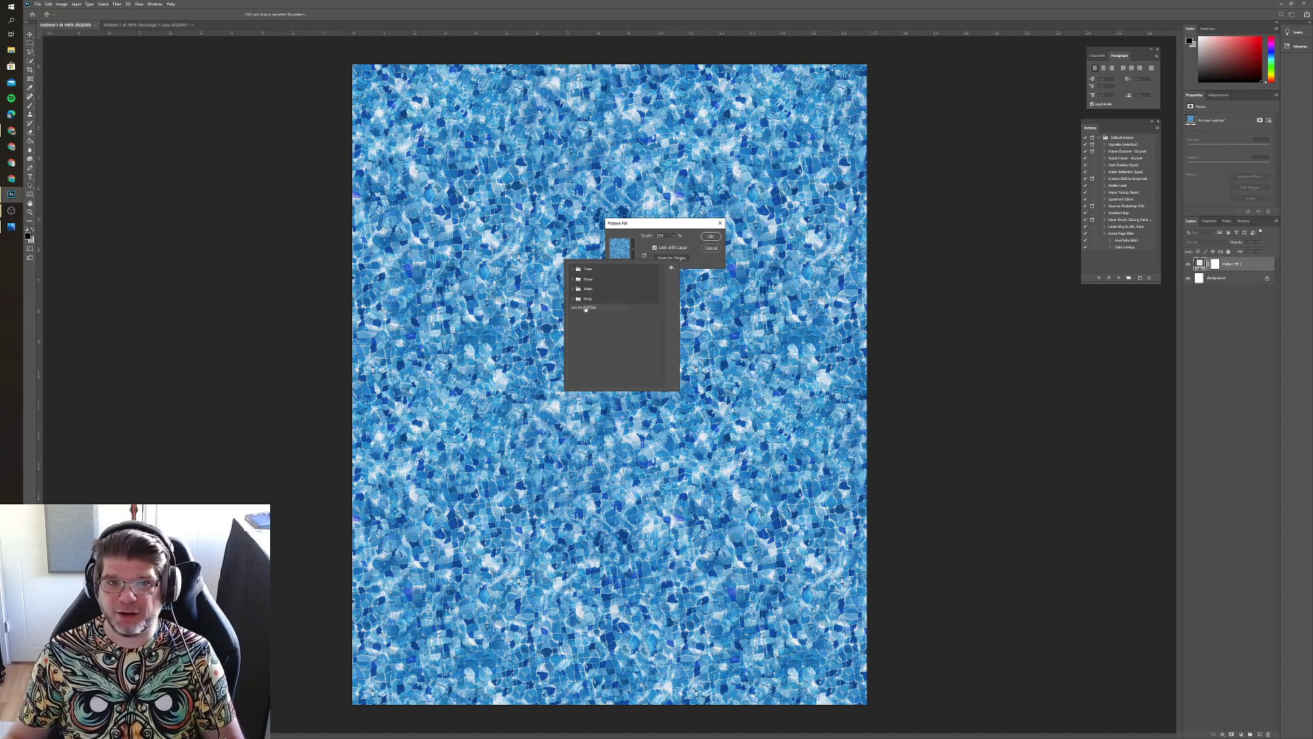
left_click(587, 308)
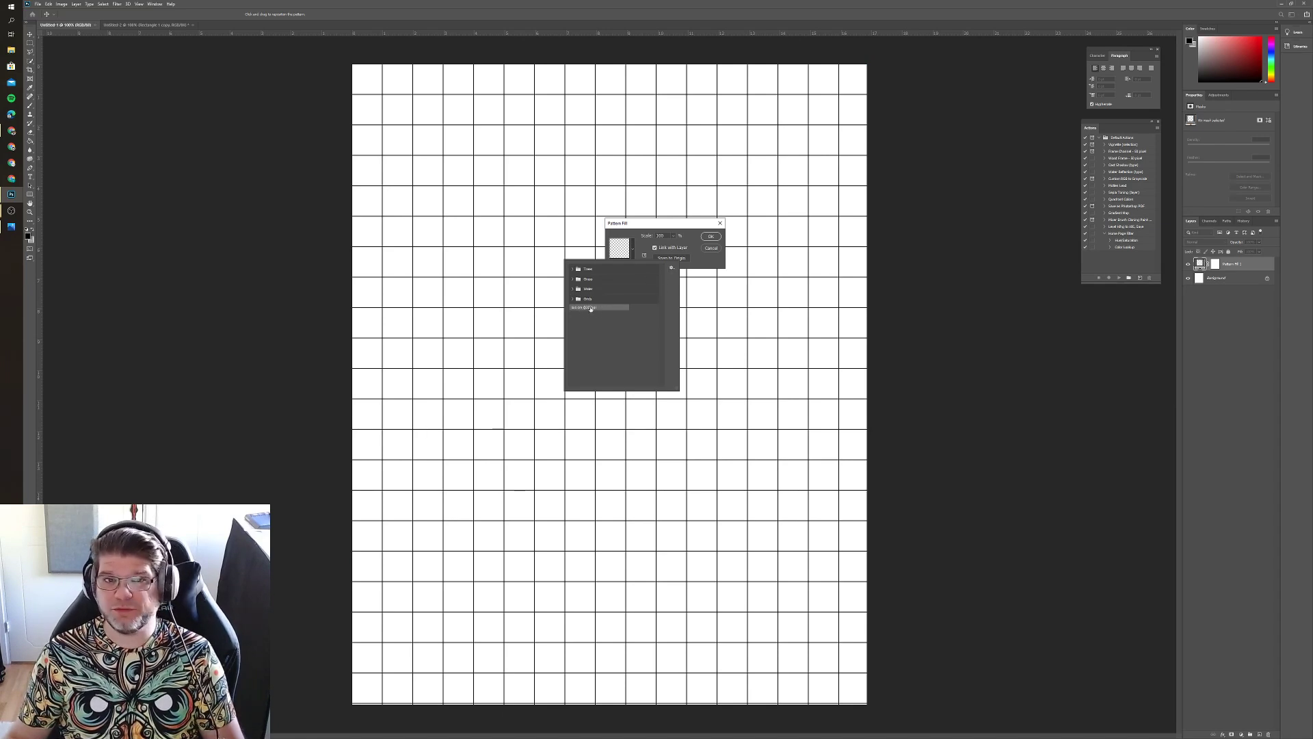
Cycle the pattern library through Small Thumbnail, Large Thumbnail, Small List and Large List views
left_click(671, 268)
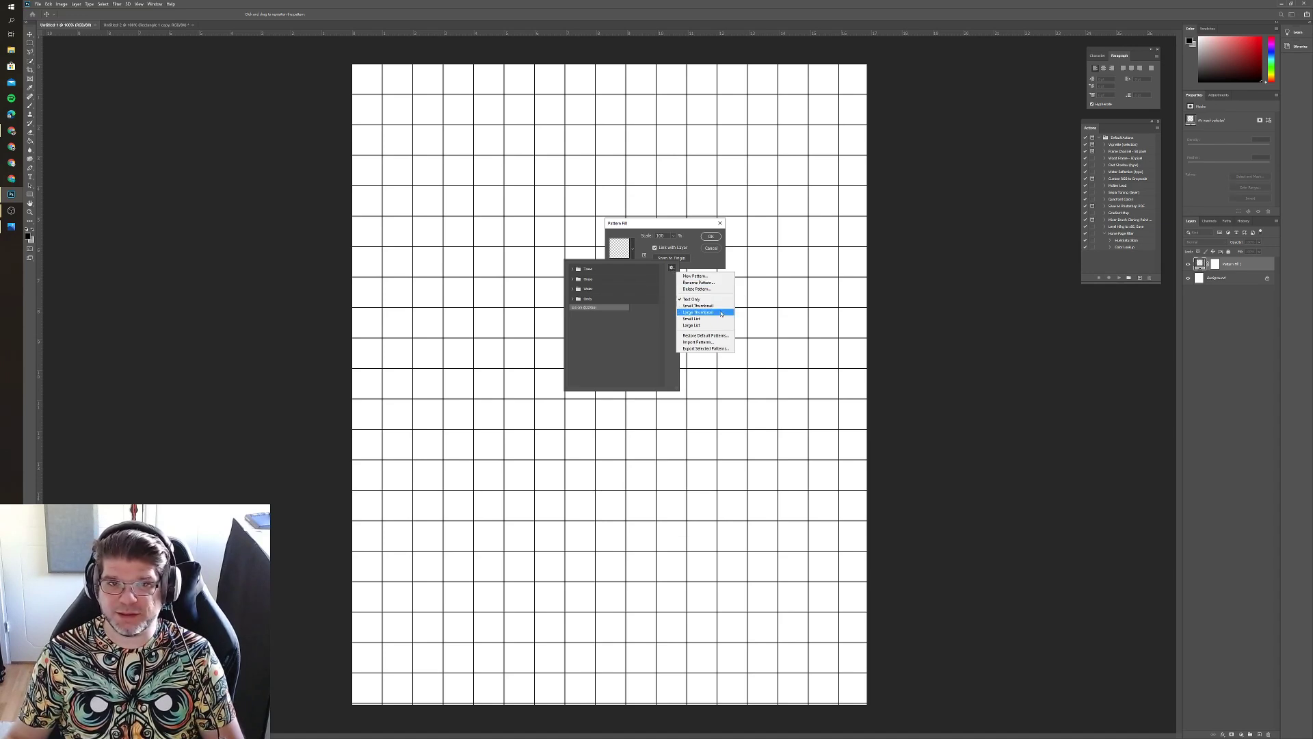
left_click(717, 306)
left_click(671, 268)
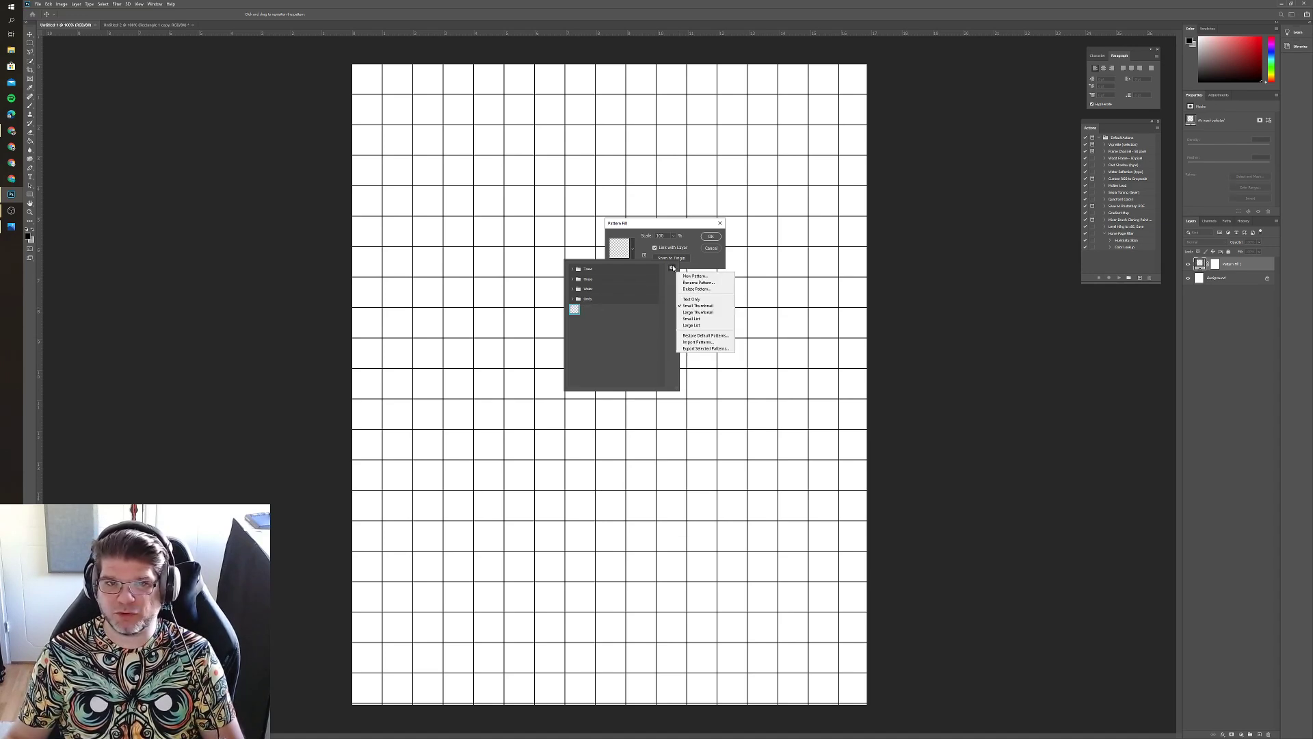
left_click(708, 313)
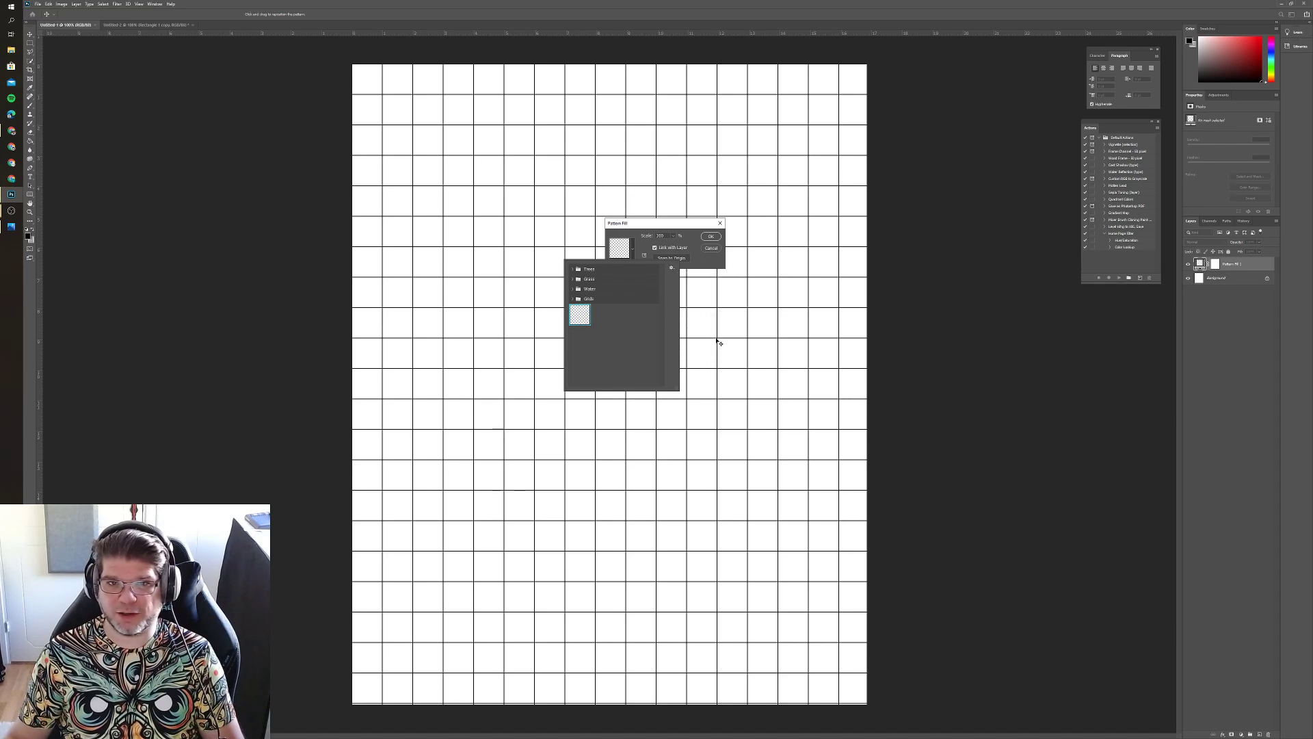
left_click(671, 268)
left_click(688, 318)
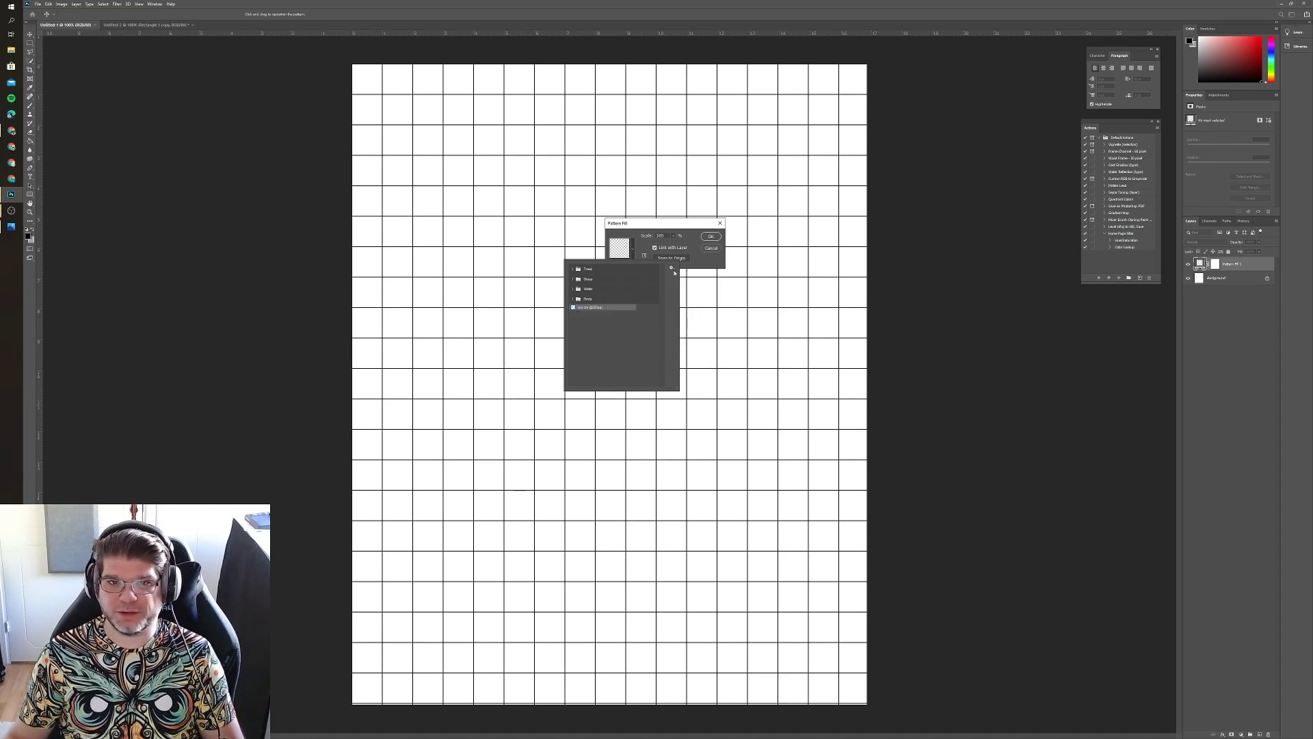
left_click(671, 268)
left_click(688, 329)
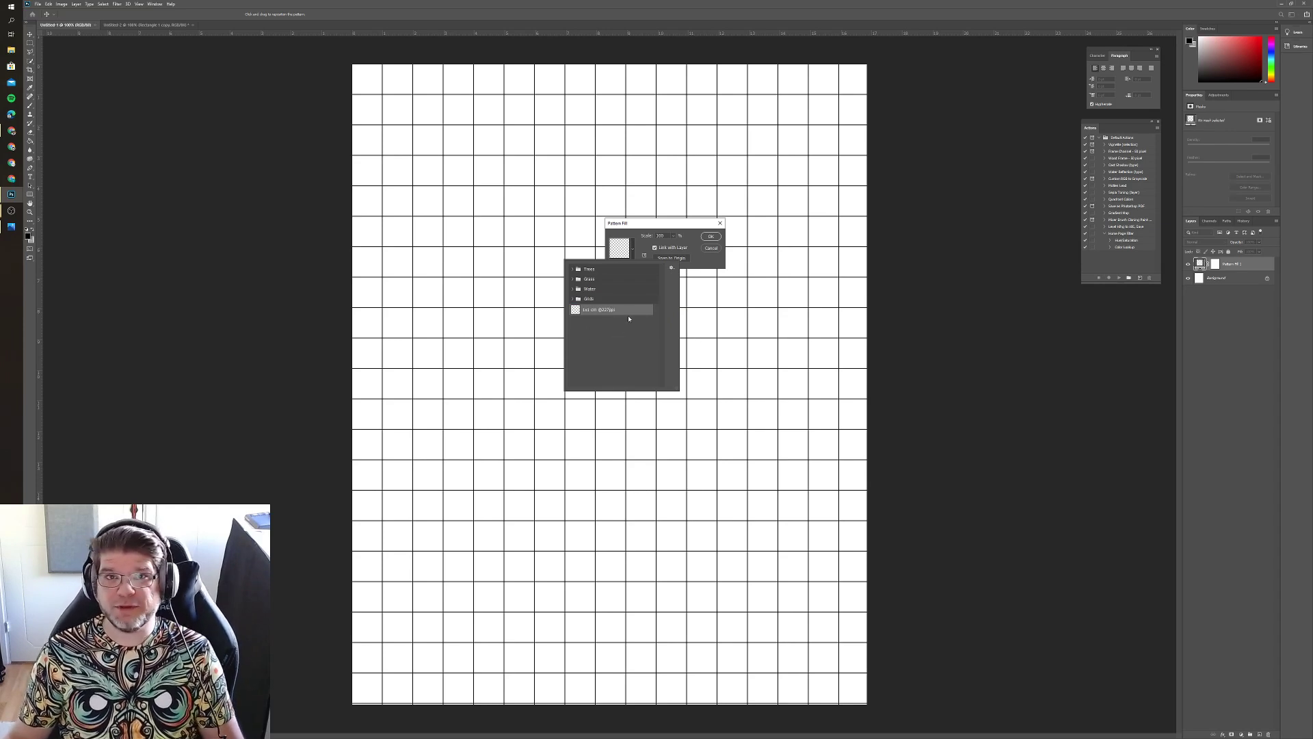
Try the Text Only view, then settle on Large List for the pattern library
left_click(671, 269)
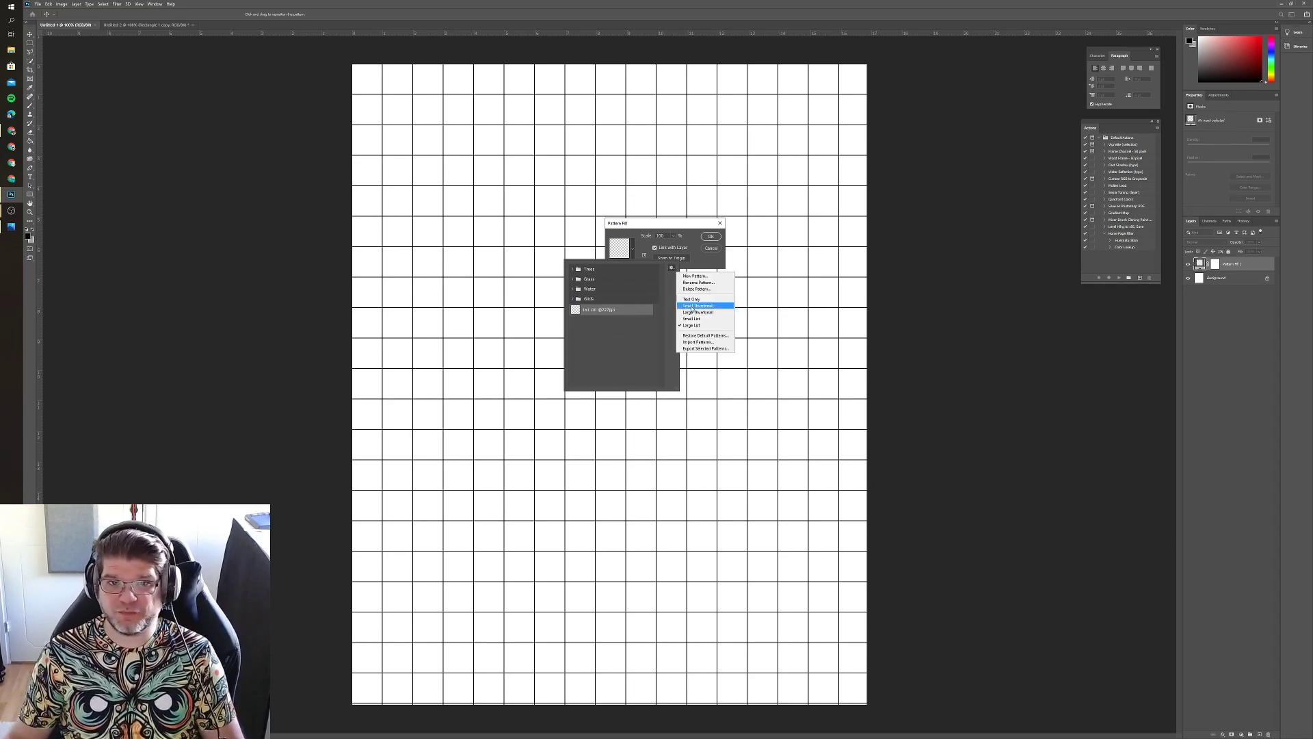
left_click(691, 299)
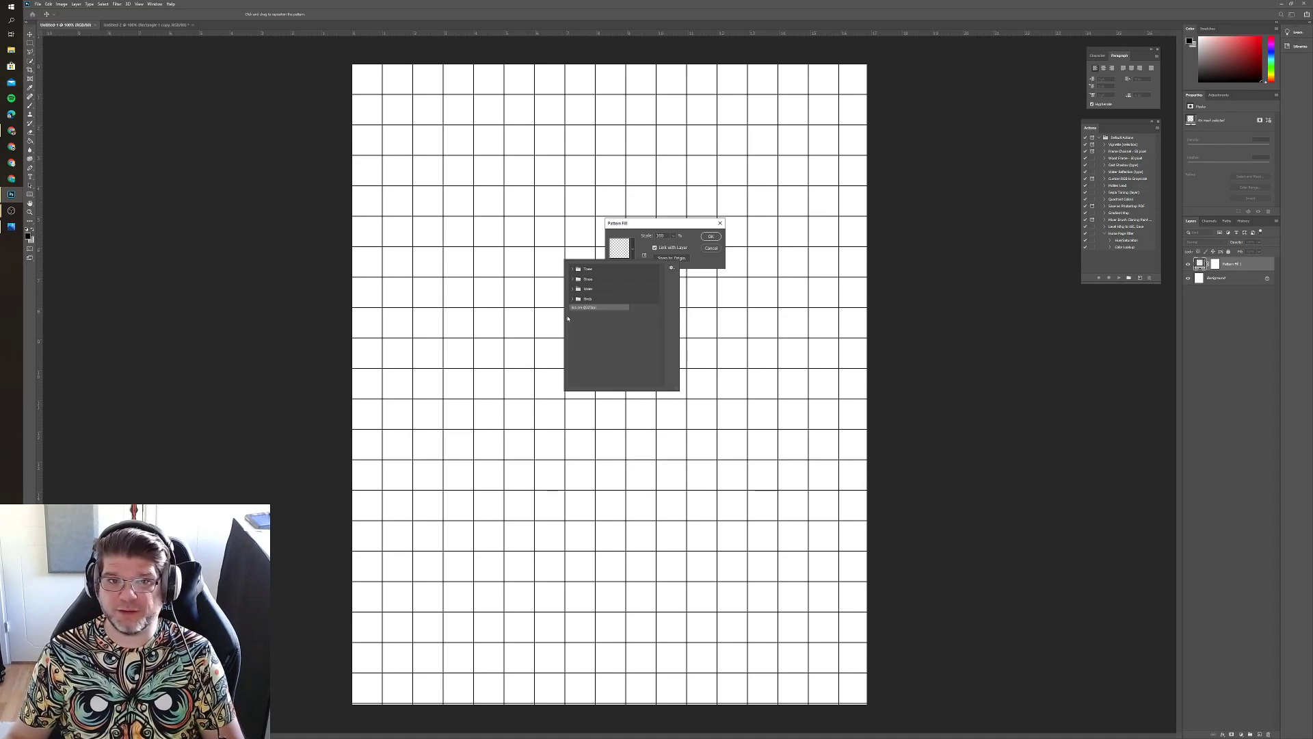
left_click(672, 267)
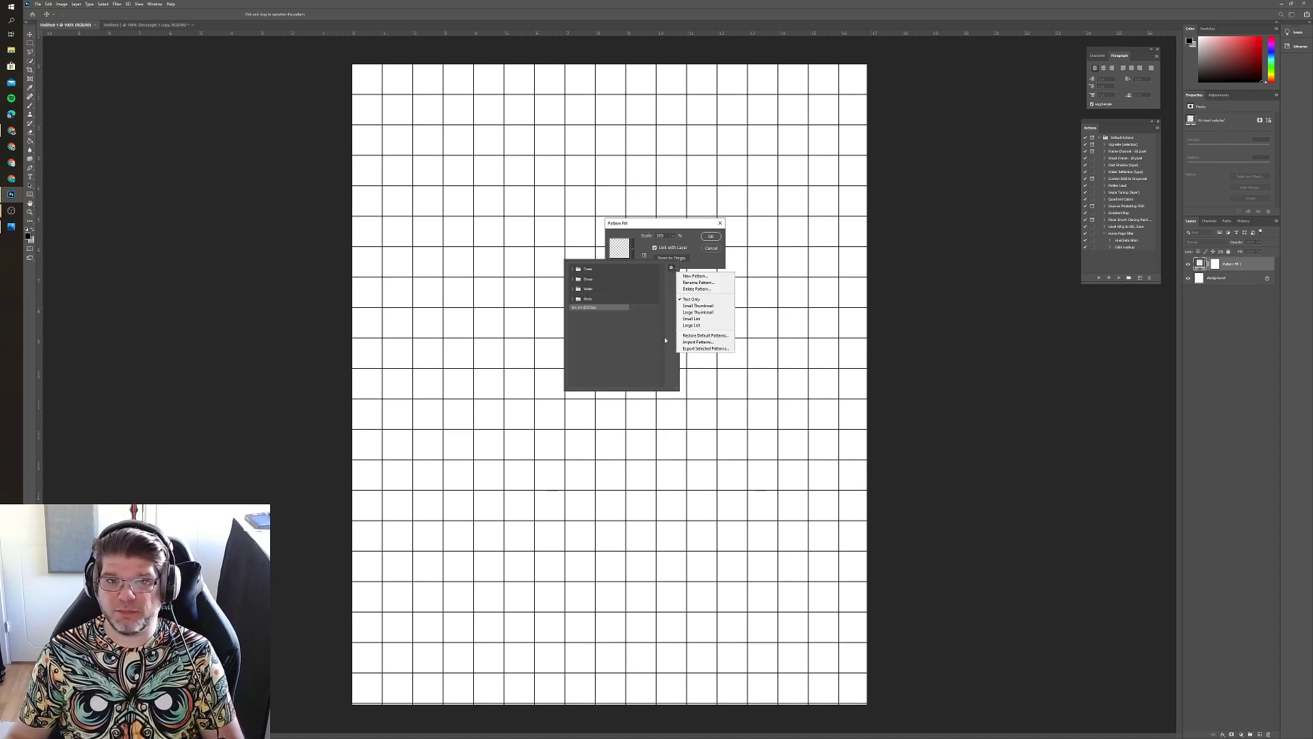
left_click(708, 335)
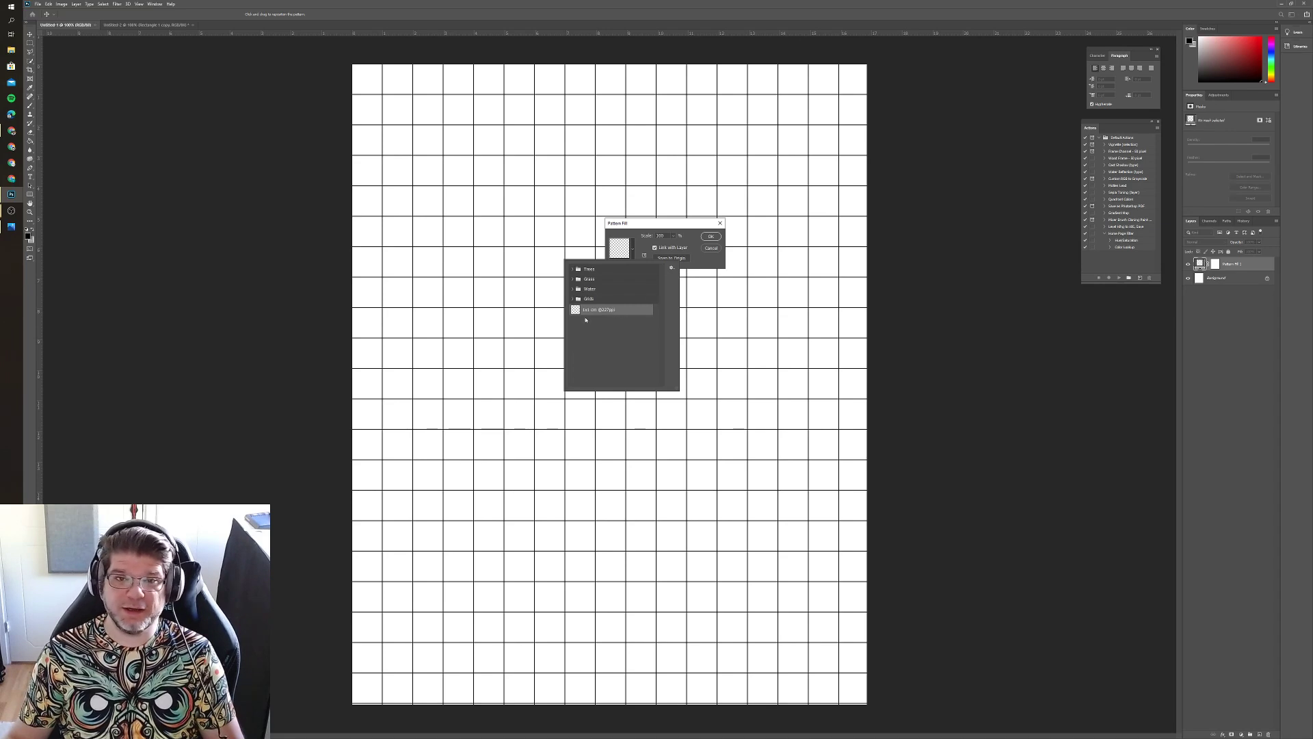
left_click(672, 269)
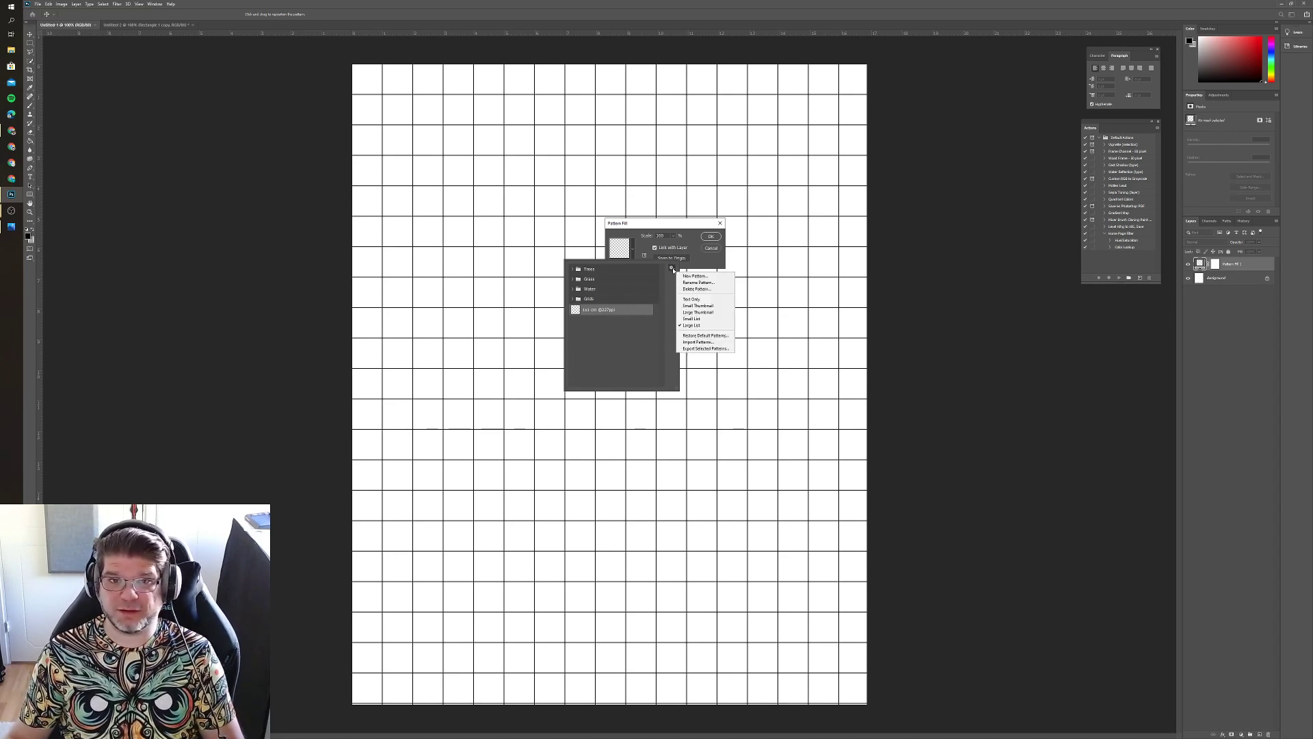
left_click(619, 335)
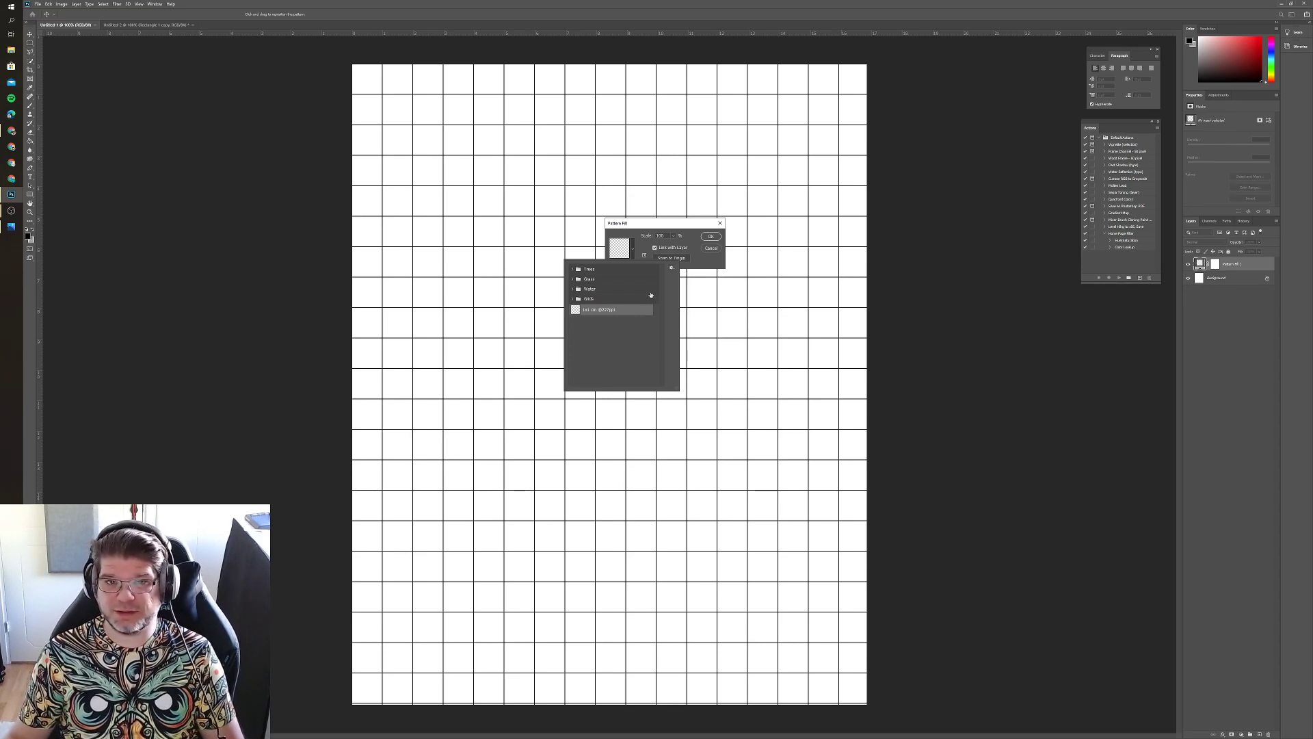
Commit the grid Pattern Fill and reopen Pattern Fill 1's settings from its layer thumbnail
left_click(694, 245)
left_click(711, 236)
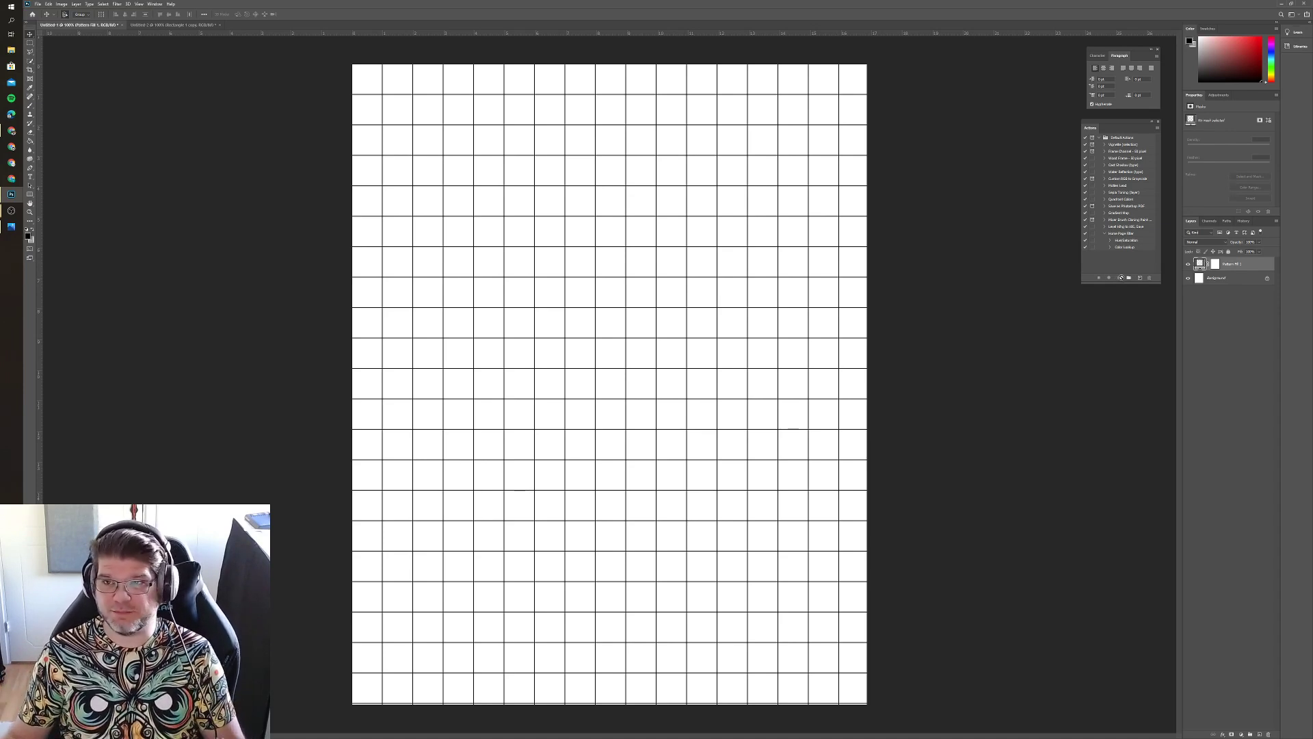
double_click(1200, 264)
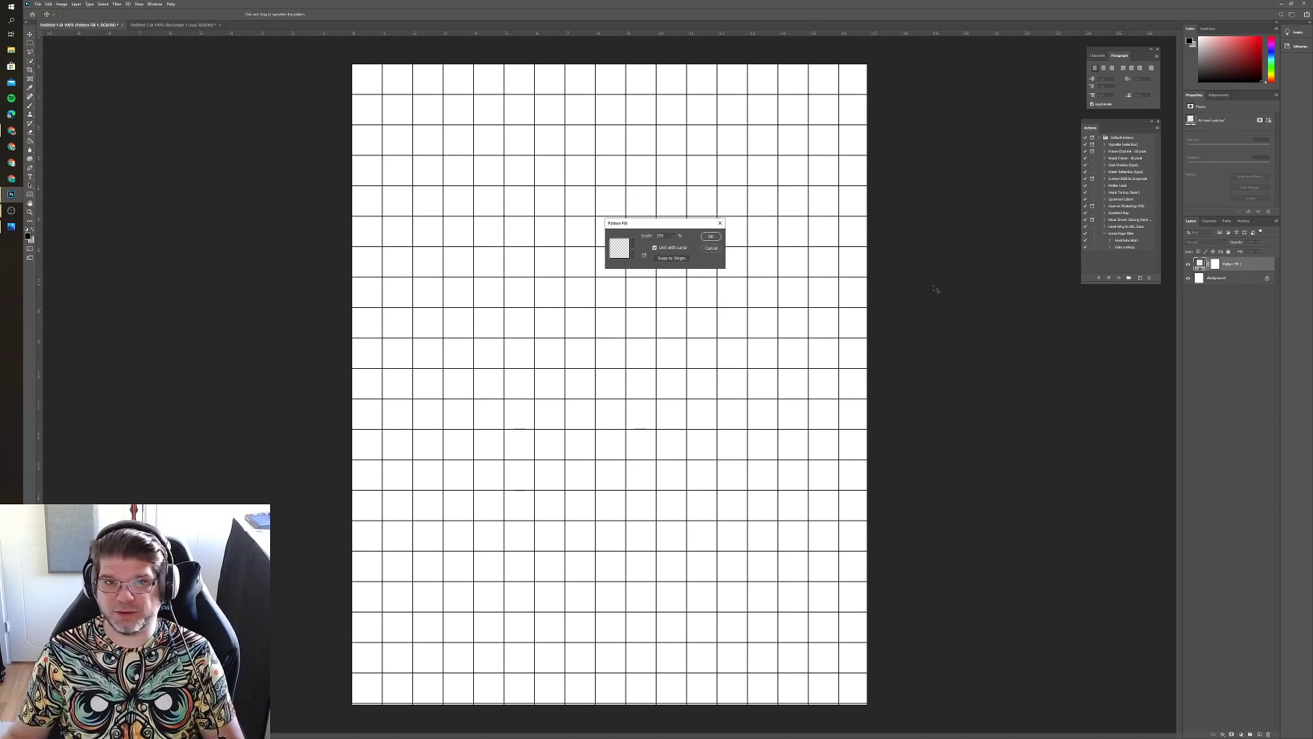
Preview each Grids preset: 1x1inch and 1x1cm at 207, 227 and 300 ppi
left_click(633, 251)
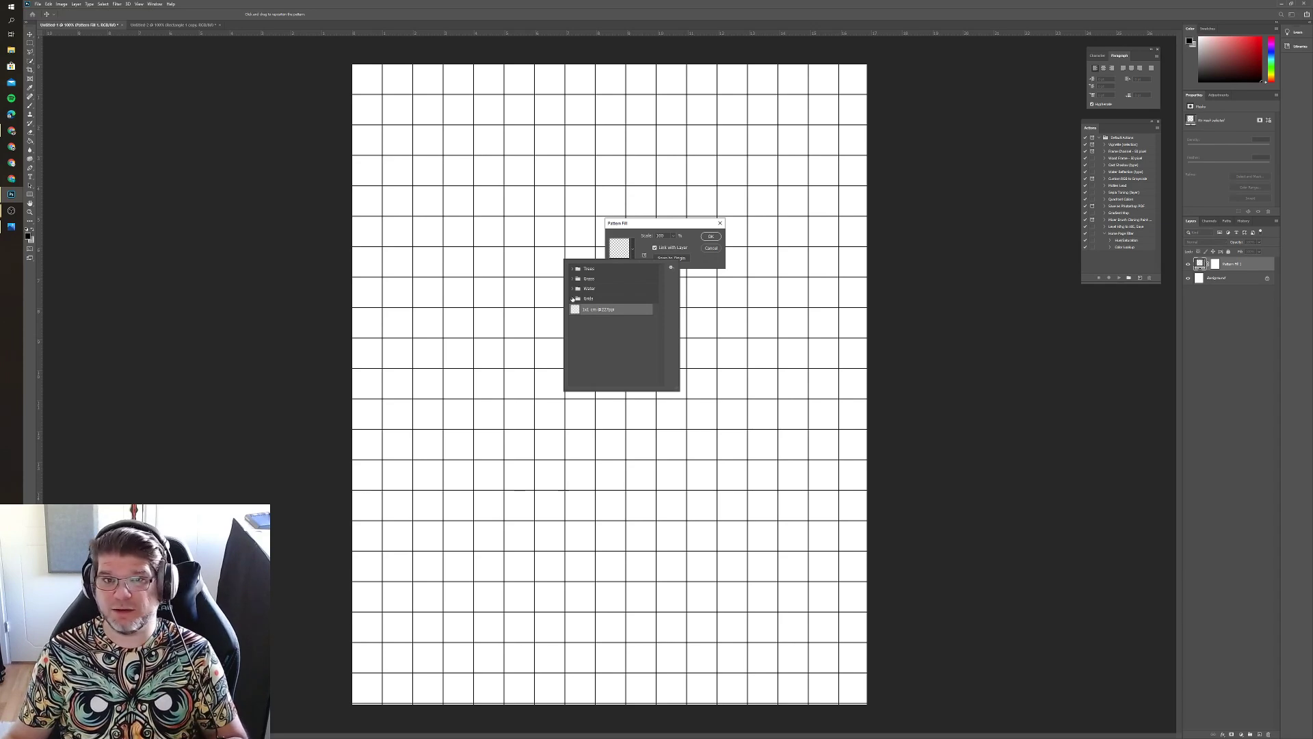
left_click(573, 299)
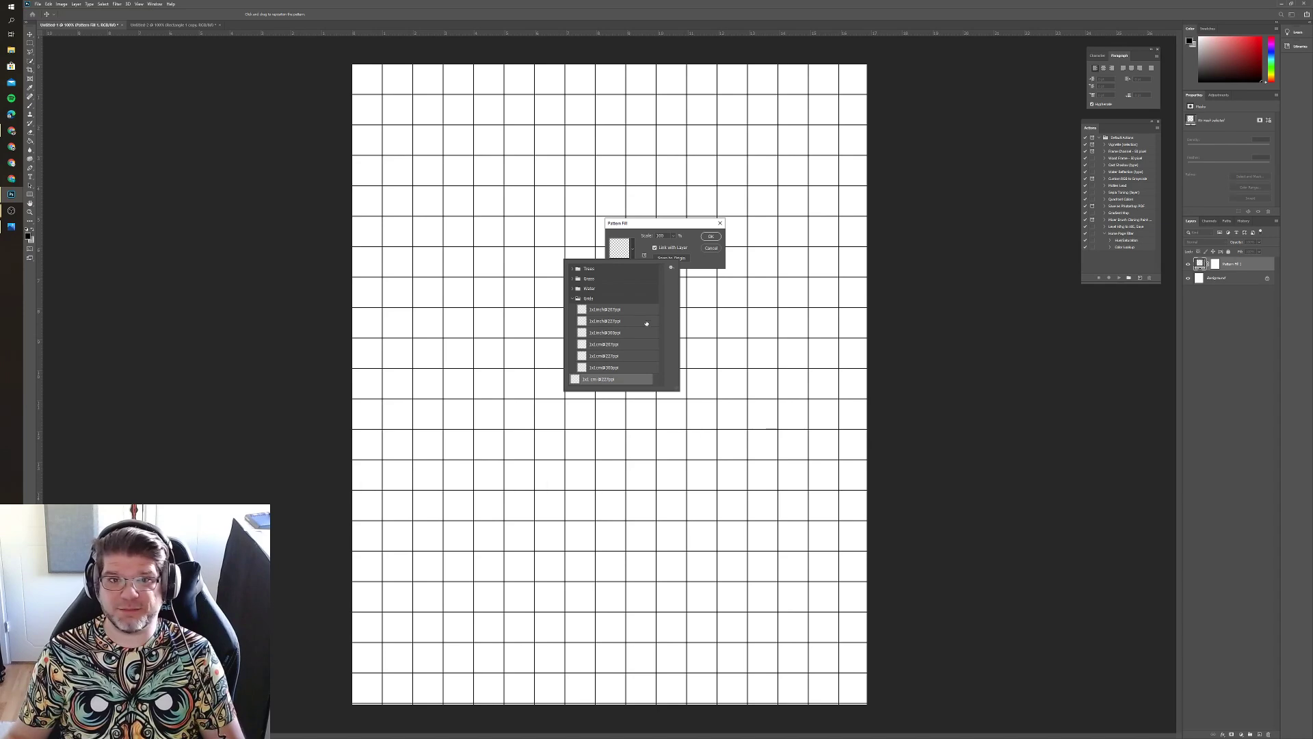
left_click(602, 311)
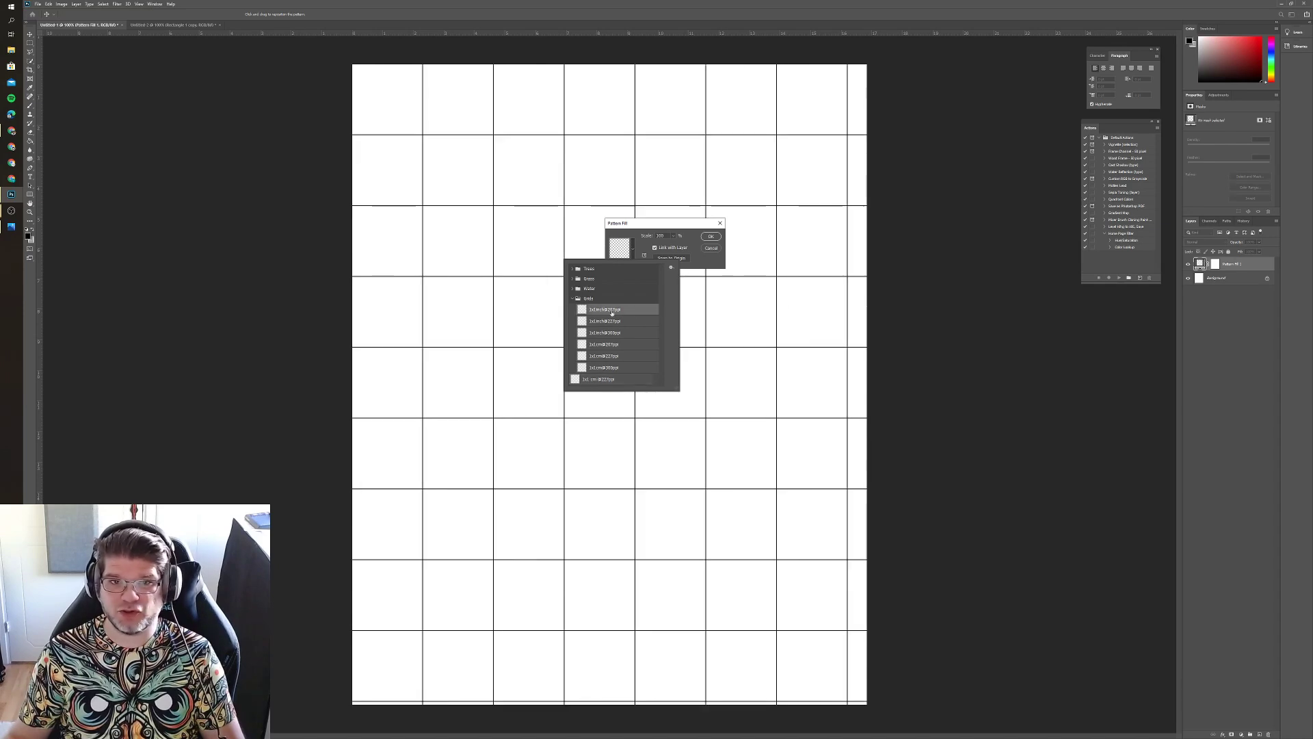
left_click(628, 322)
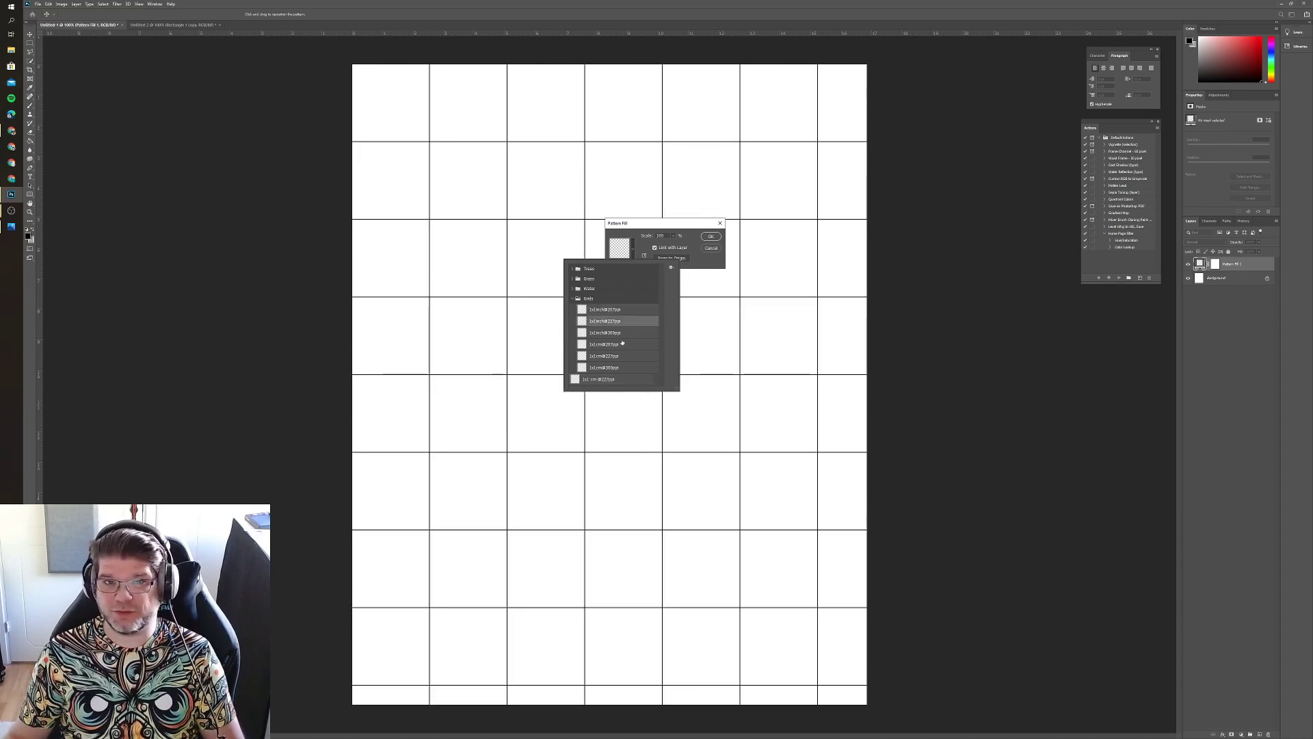
left_click(623, 335)
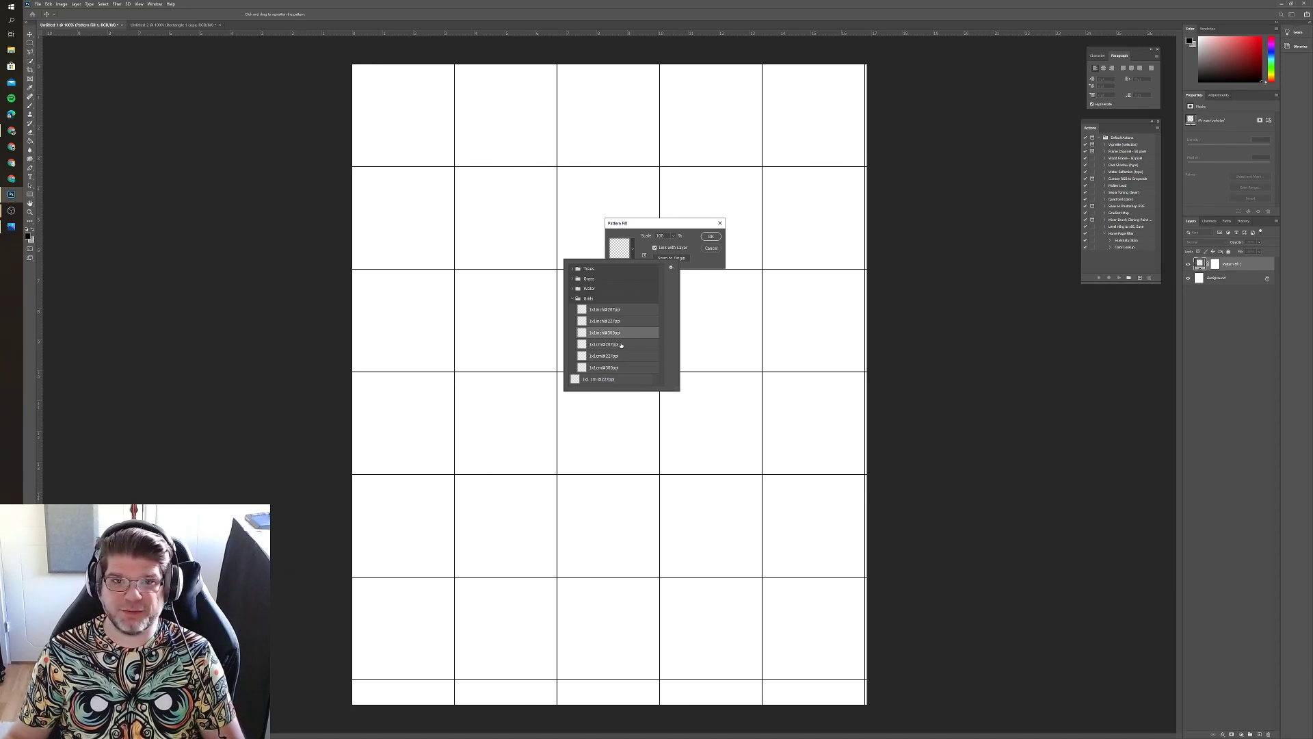
left_click(620, 345)
left_click(617, 358)
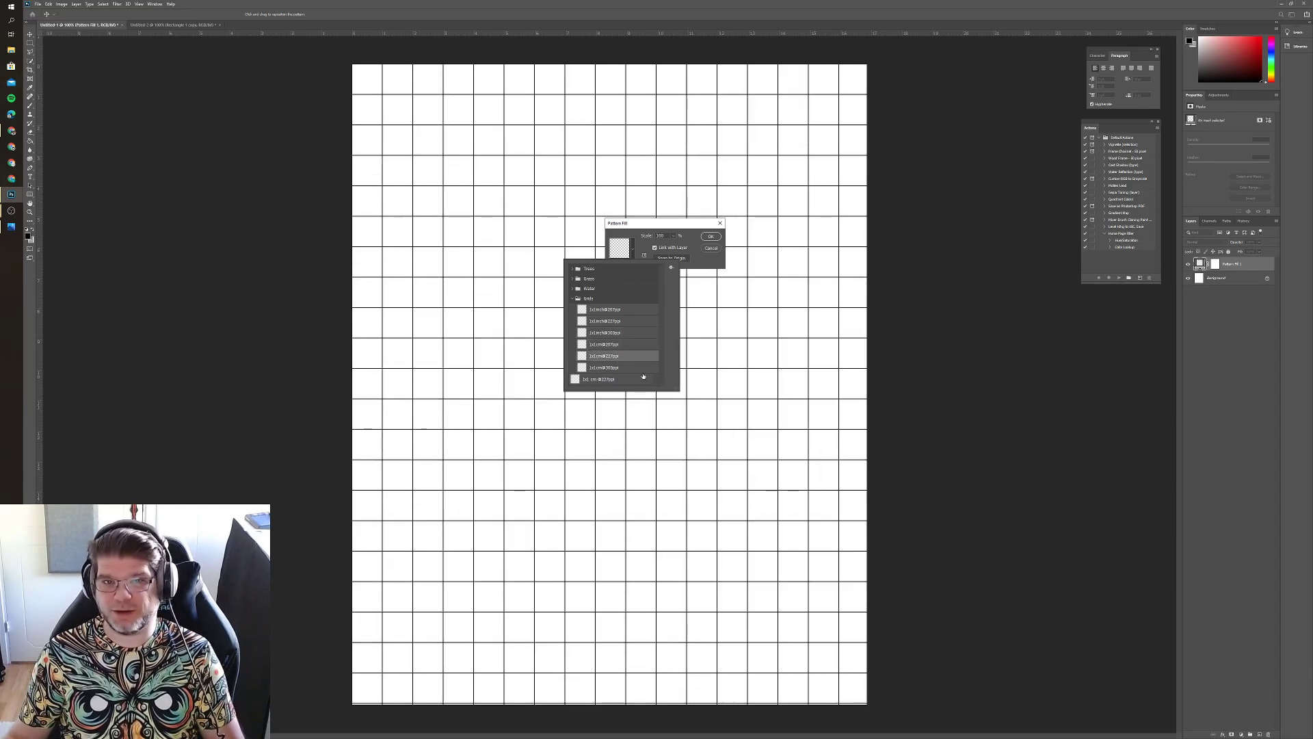
left_click(607, 369)
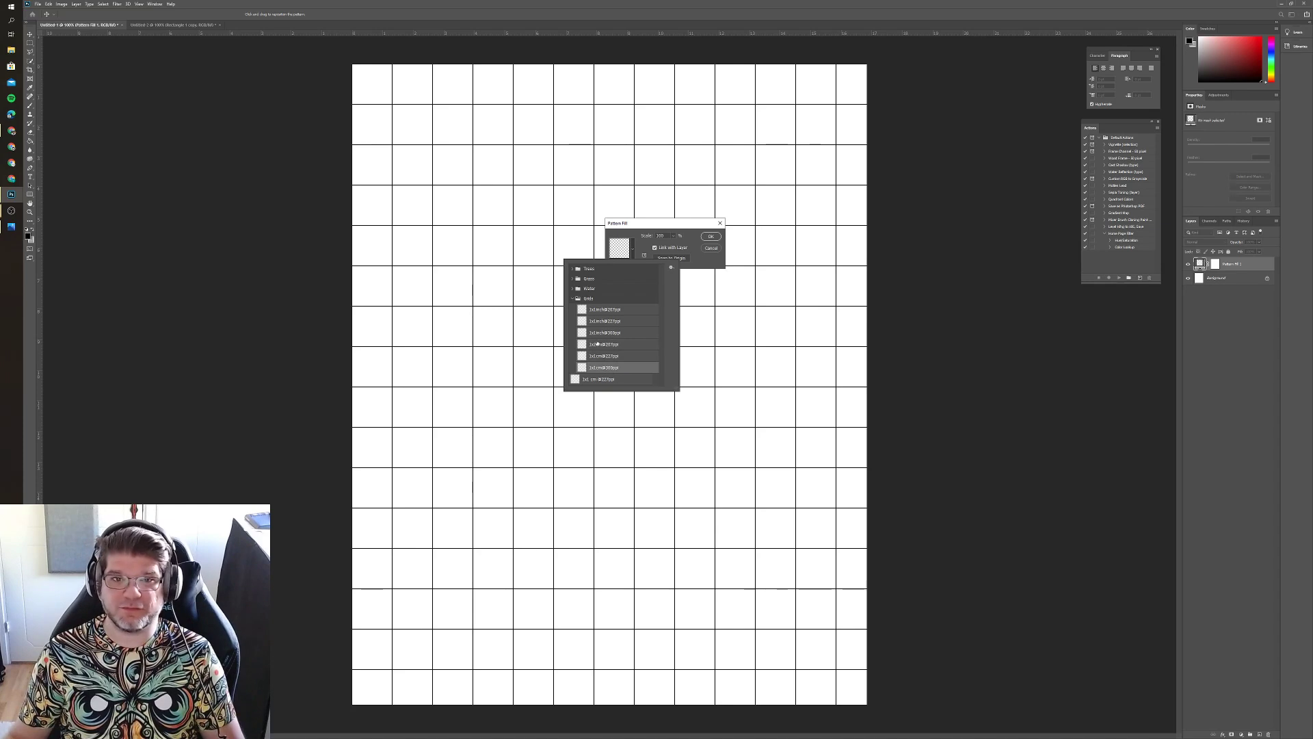
Compare the inch and centimetre grids again, then apply 1x1cm@227ppi as the fill
left_click(632, 309)
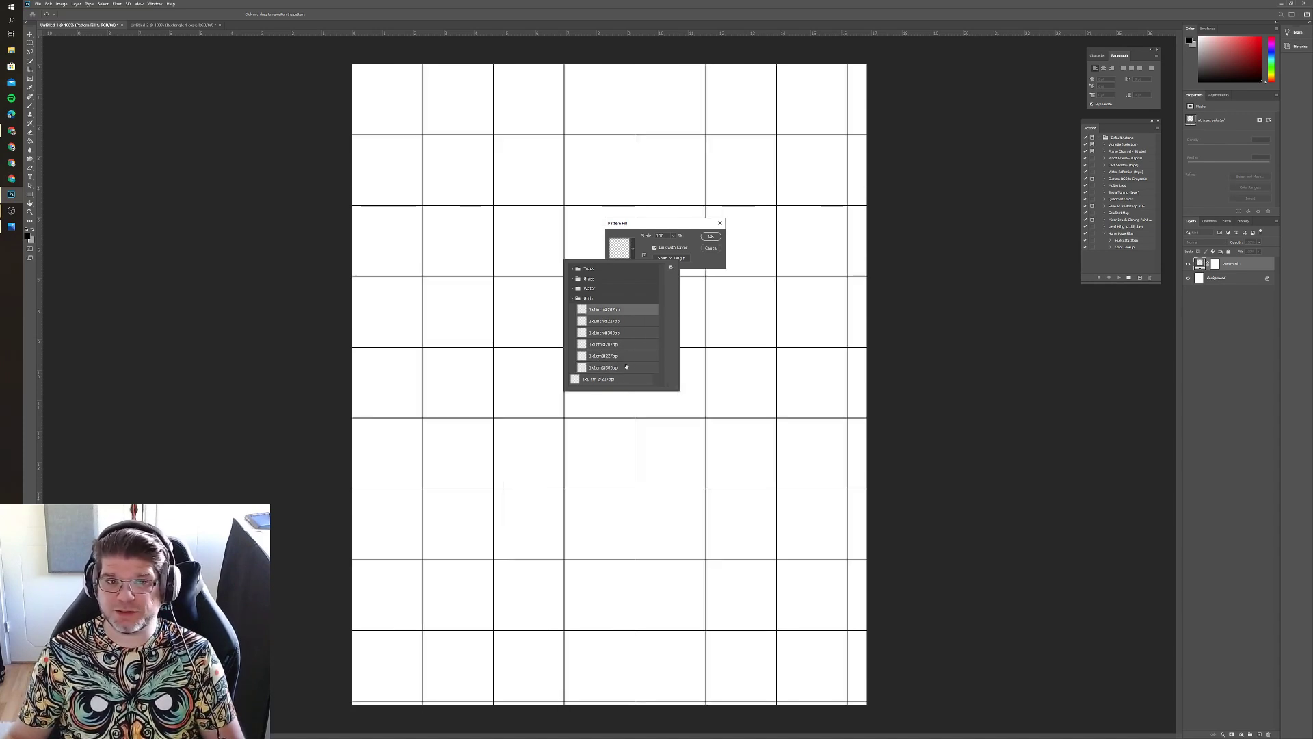
left_click(627, 367)
left_click(628, 356)
left_click(624, 321)
left_click(624, 311)
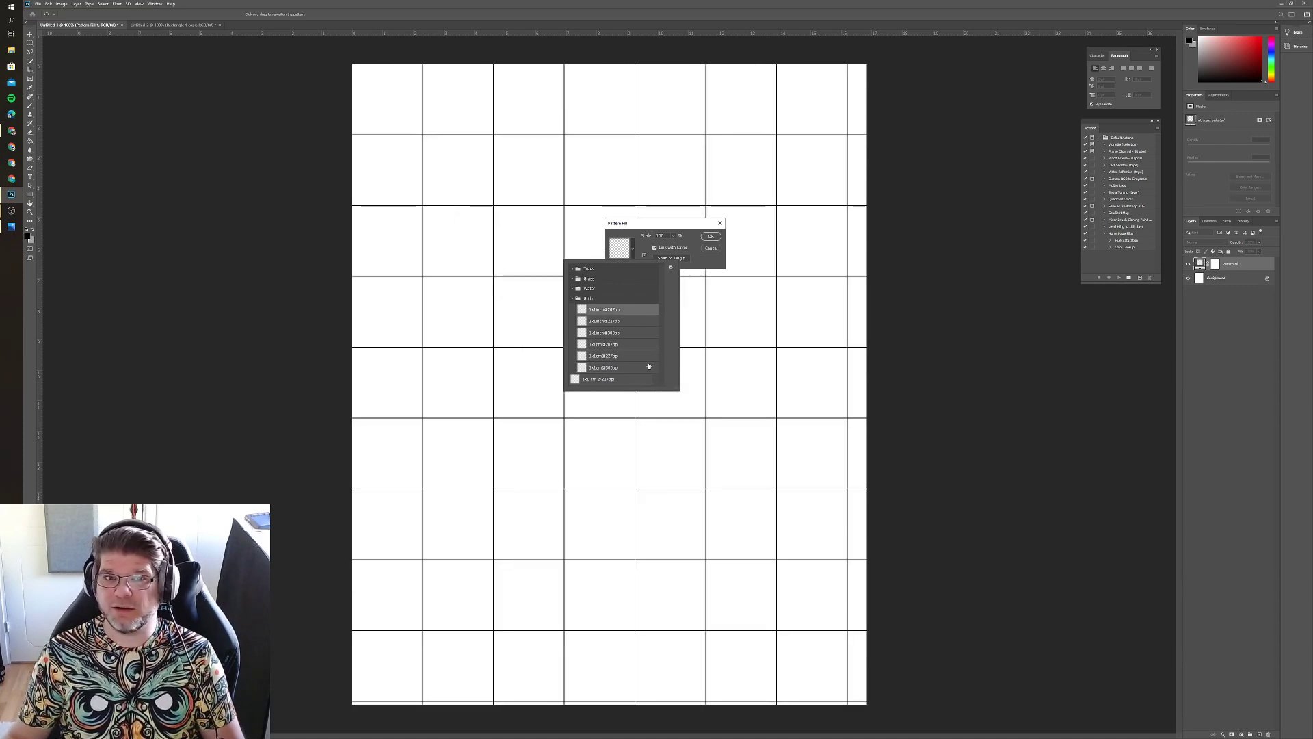
left_click(628, 344)
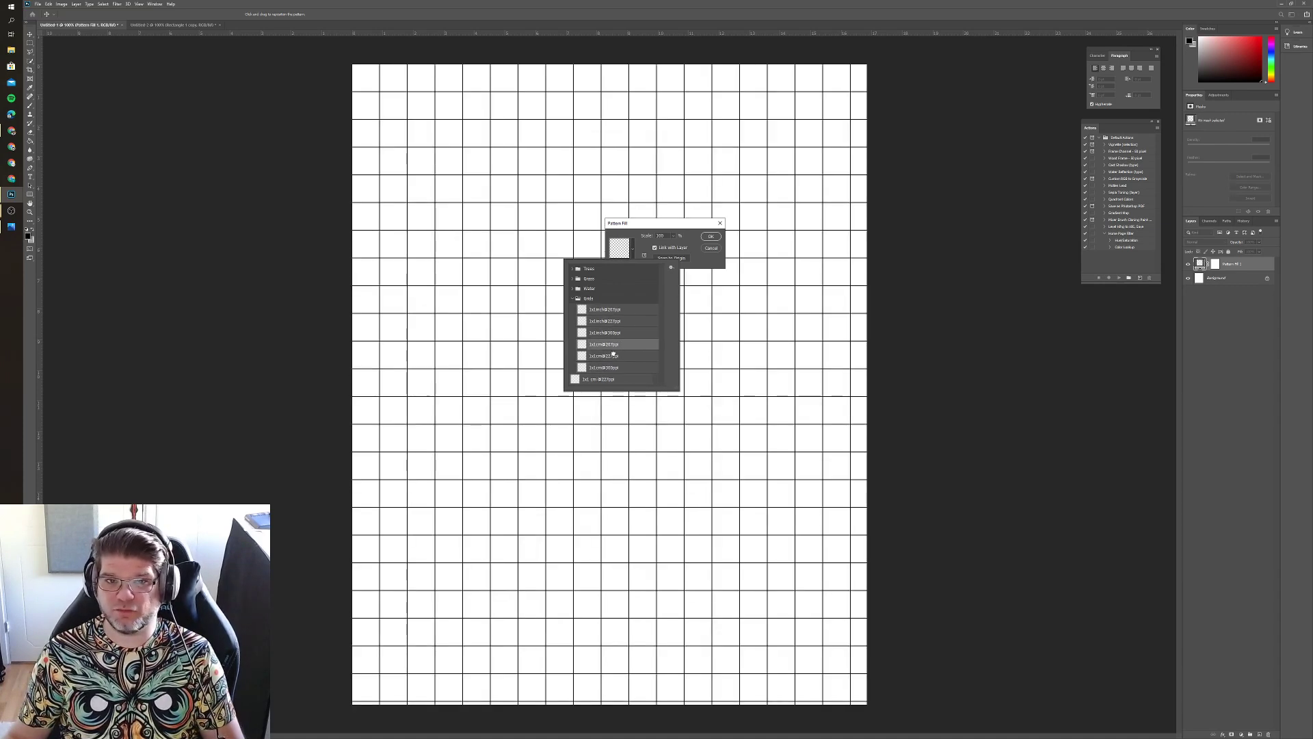
left_click(614, 355)
left_click(613, 367)
left_click(614, 355)
left_click(614, 344)
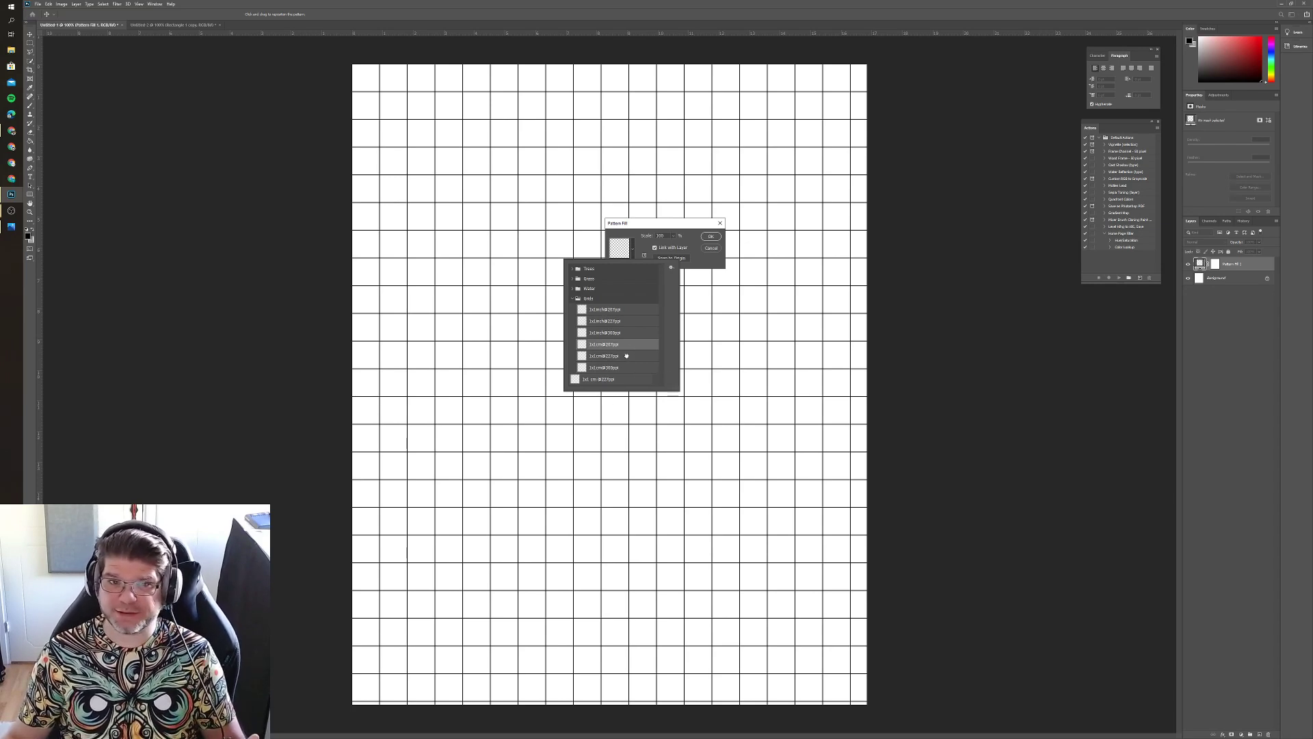
left_click(626, 355)
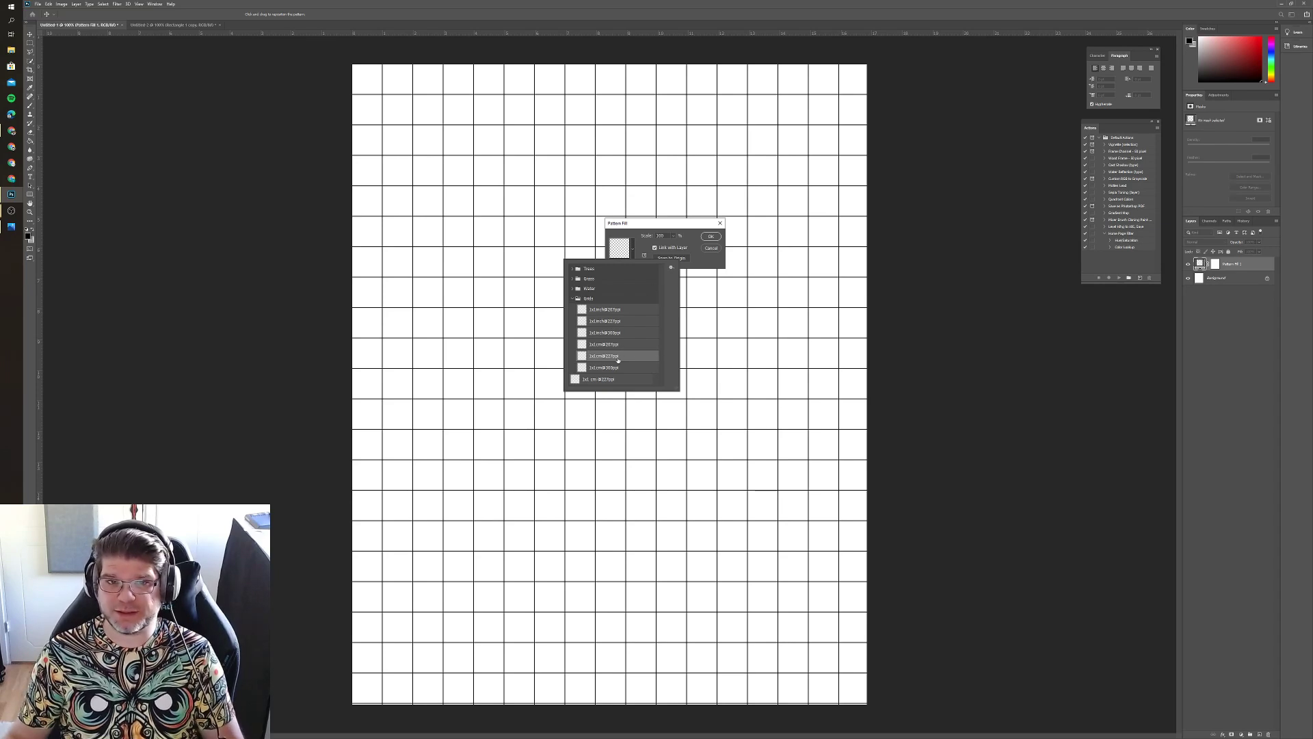
left_click(689, 290)
left_click(710, 236)
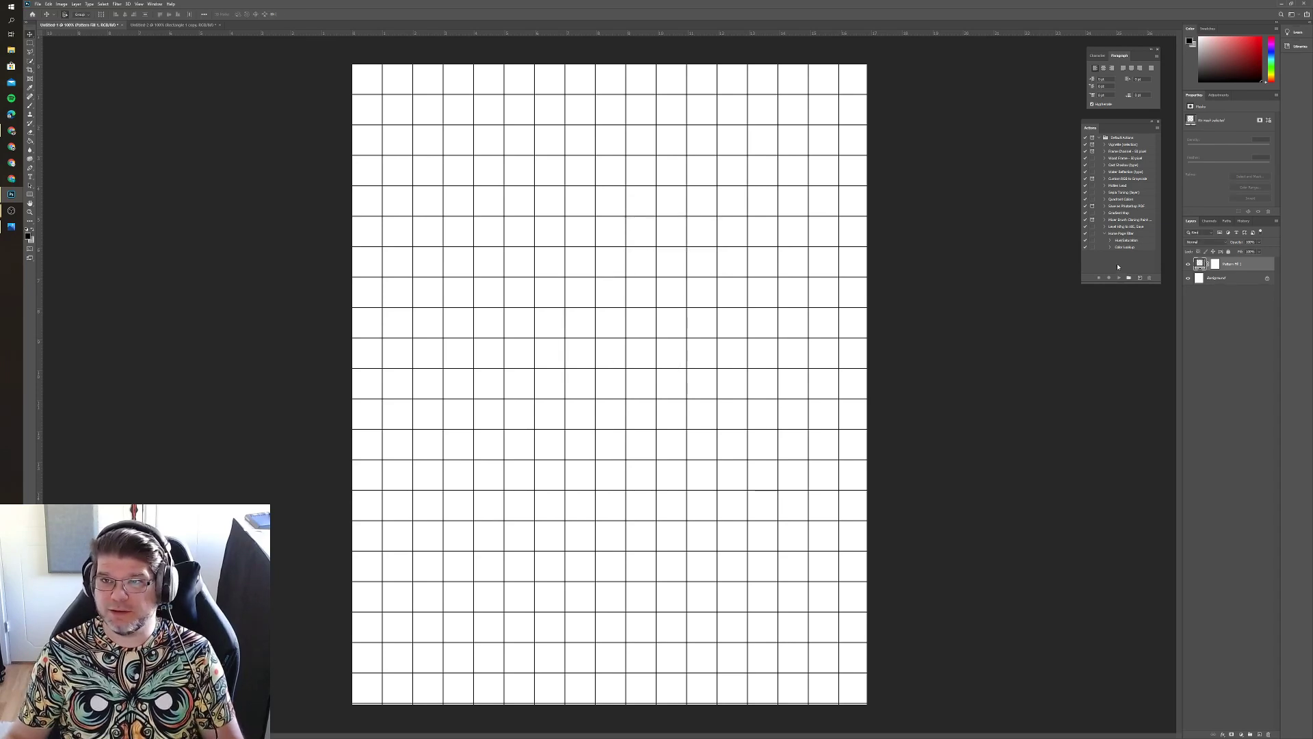
Drag the grid pattern on the canvas to test its alignment with the page edges
mouse_move(618, 351)
left_mouse_down()
mouse_move(639, 372)
mouse_move(627, 383)
mouse_move(786, 326)
mouse_move(778, 424)
mouse_move(608, 366)
left_mouse_up()
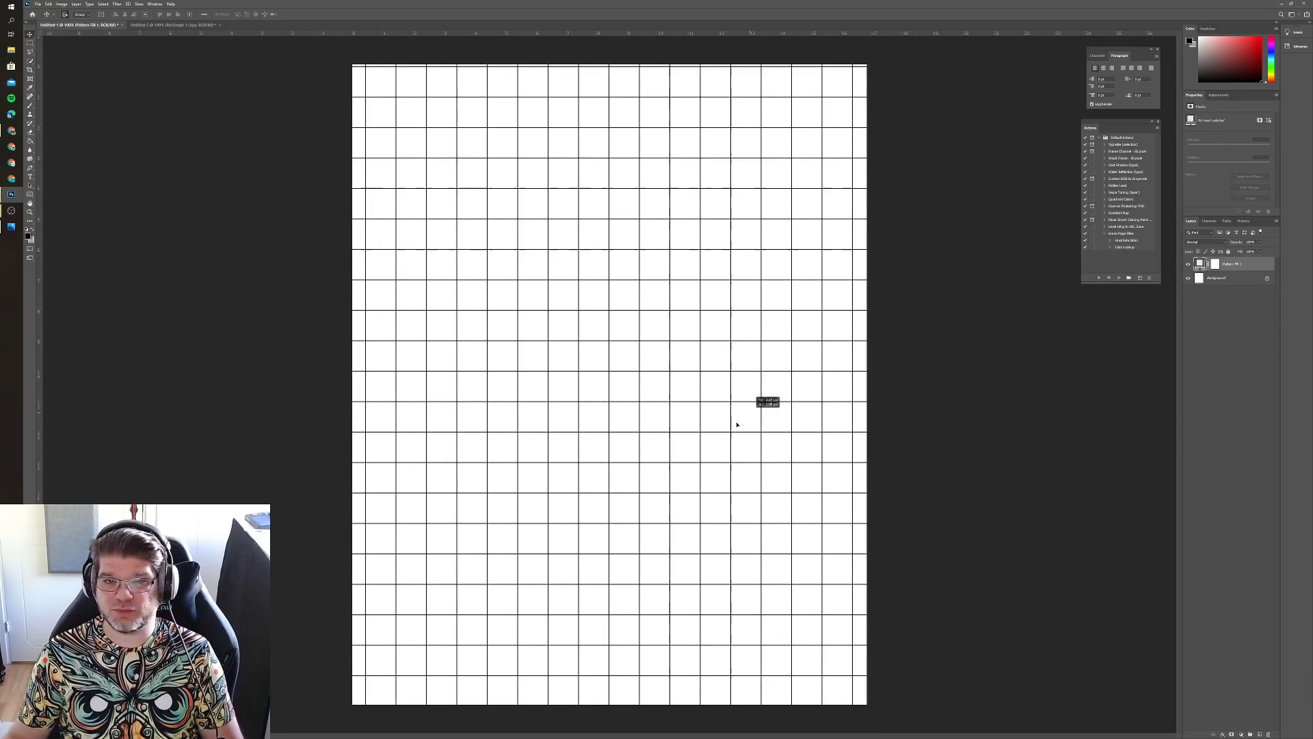
left_click_drag(737, 425, 855, 451)
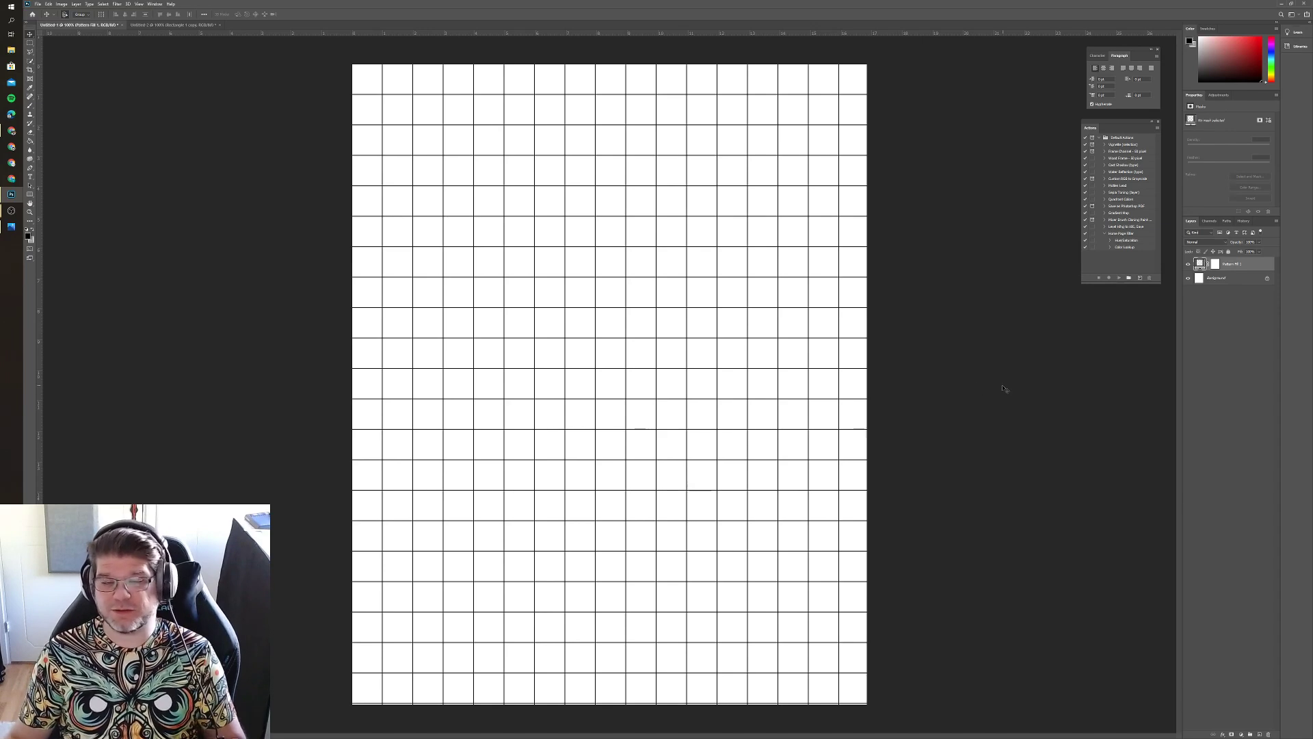